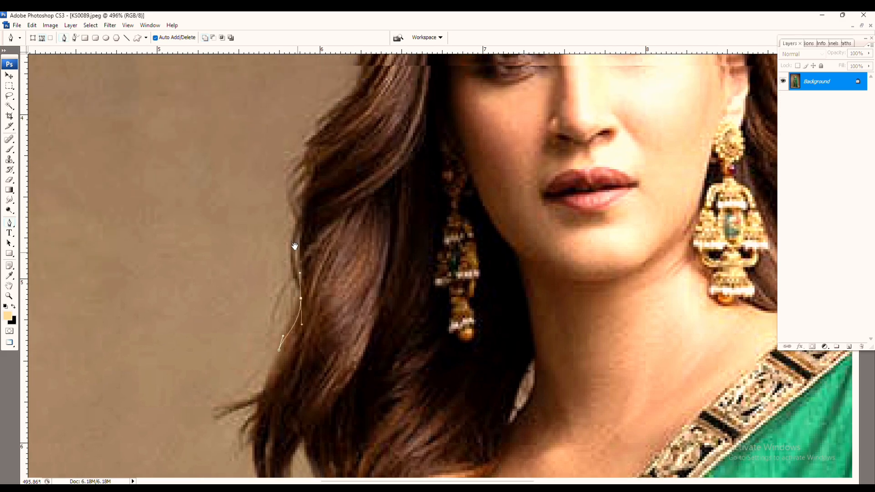
Continue the Pen path up the hair's outer edge from the lower locks and over the crown of the head.
drag(290, 287, 307, 300)
drag(302, 279, 326, 242)
drag(345, 217, 354, 203)
drag(376, 155, 344, 306)
drag(361, 246, 372, 212)
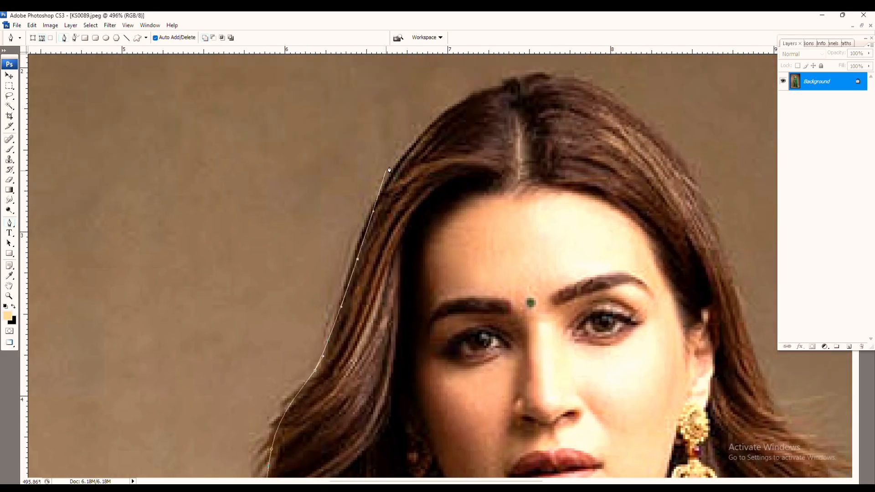
scroll(389, 170, up, 2)
drag(388, 170, 251, 372)
drag(443, 227, 272, 221)
click(414, 263)
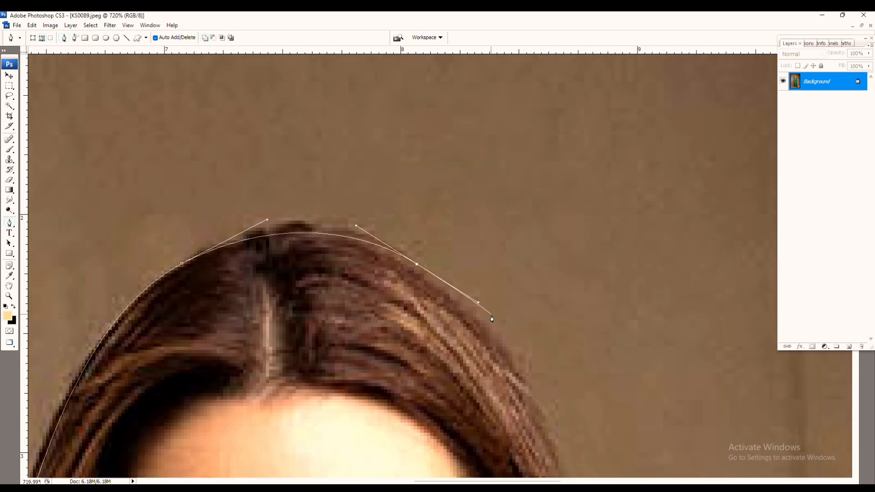
Trace the hair's other side with the Pen tool from the crown down to the saree shoulder.
scroll(492, 317, down, 2)
drag(492, 317, 371, 108)
drag(443, 289, 466, 358)
drag(496, 446, 417, 279)
scroll(417, 279, up, 2)
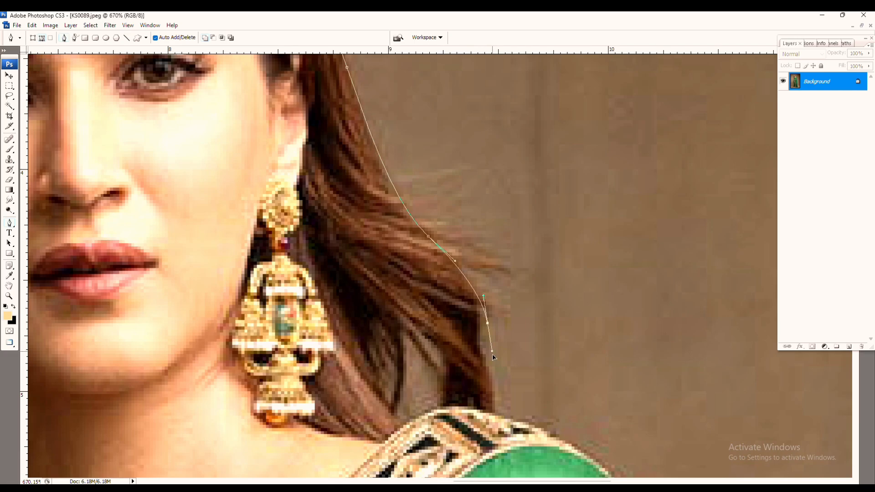
drag(492, 354, 493, 367)
Extend the path over the draped shoulder and down the upper outer edge of the green saree.
drag(496, 390, 465, 282)
drag(593, 399, 490, 364)
drag(508, 406, 422, 177)
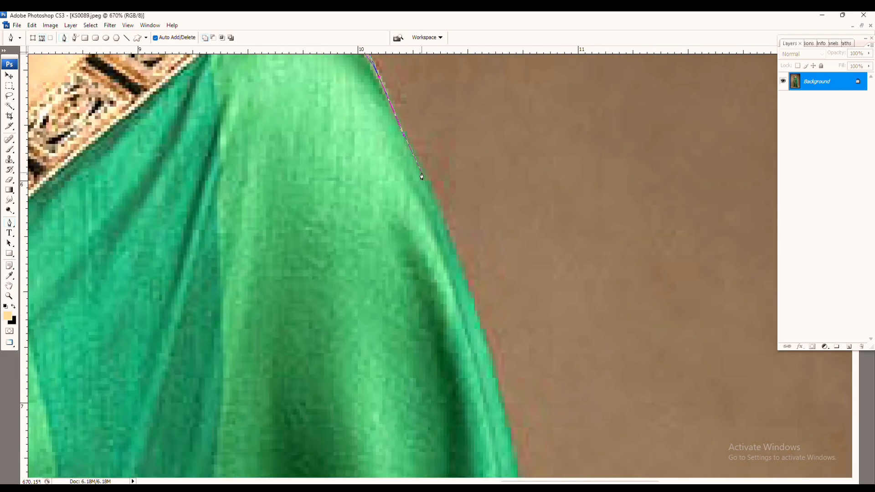
scroll(459, 274, down, 3)
scroll(429, 293, up, 3)
click(446, 260)
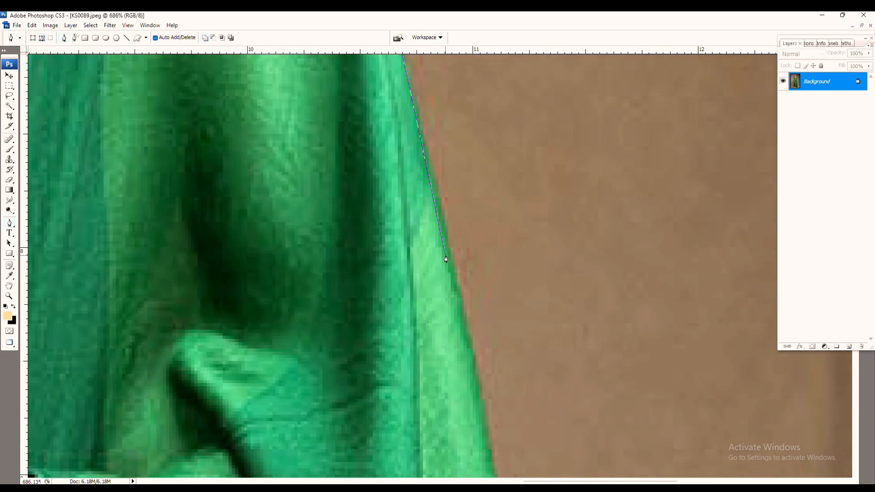
Trace the long straight outer edge of the saree drape through its middle section.
drag(484, 427, 435, 201)
drag(482, 428, 436, 223)
drag(452, 406, 420, 188)
drag(434, 367, 395, 168)
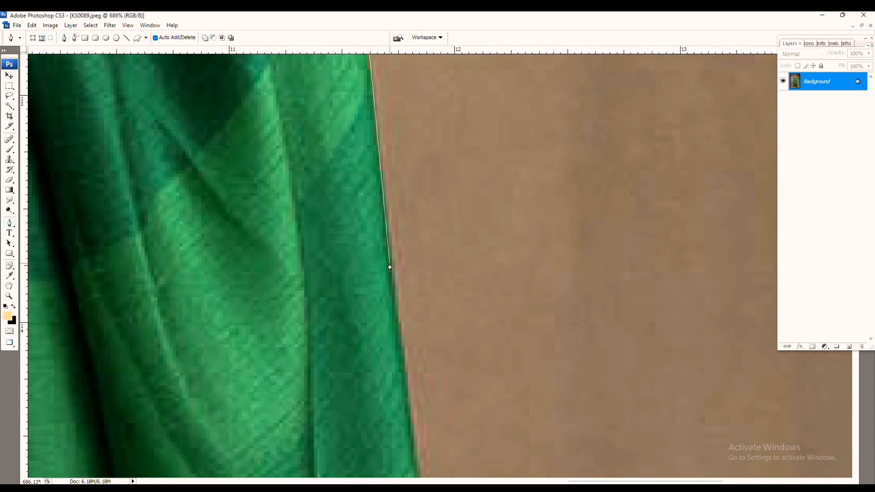
drag(388, 268, 350, 100)
drag(392, 346, 366, 206)
drag(394, 413, 353, 132)
drag(386, 454, 345, 172)
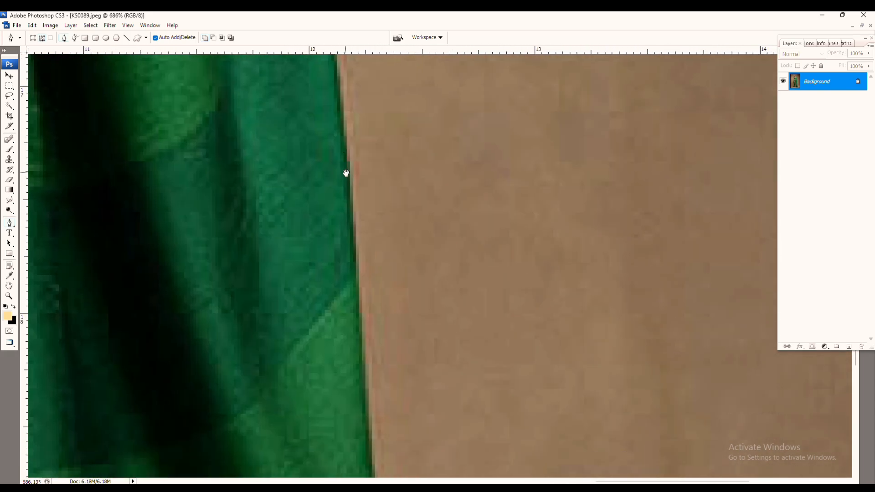
Carry the path past the fold in the lower drape and along the flared edge to the hem corner.
click(361, 249)
drag(359, 279, 349, 123)
drag(394, 375, 372, 140)
click(337, 310)
drag(333, 361, 342, 276)
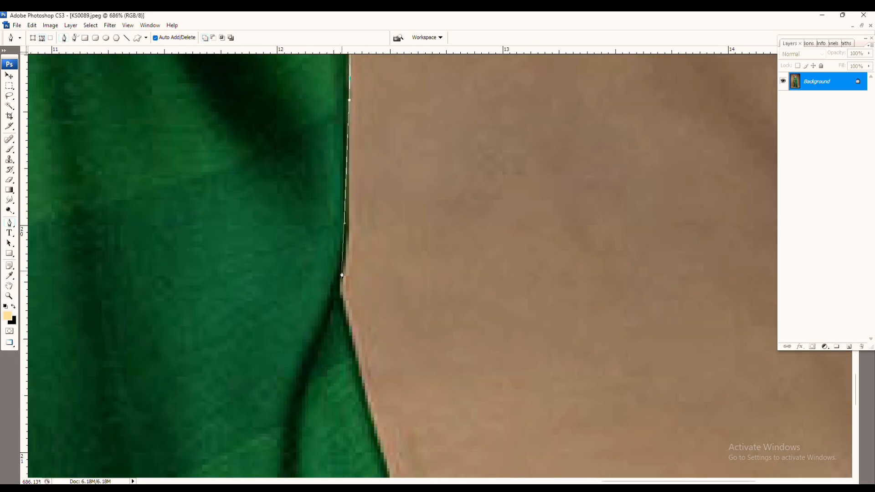
drag(362, 405, 321, 131)
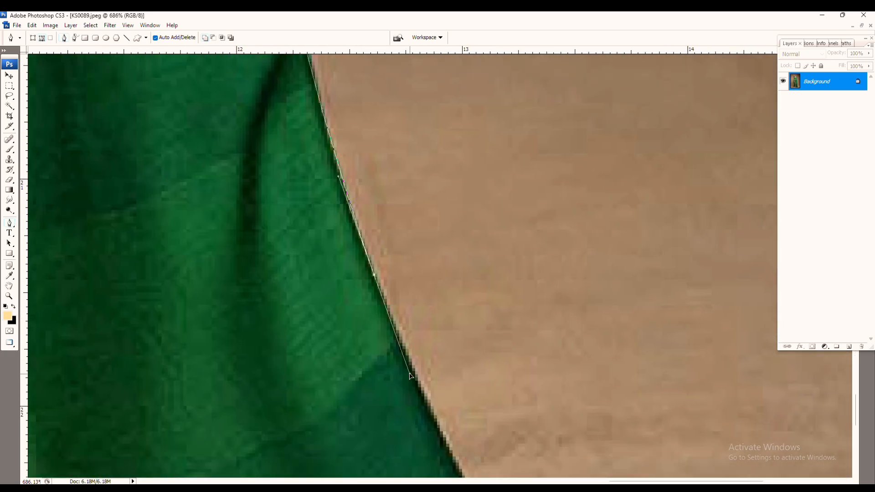
drag(428, 422, 270, 69)
drag(442, 386, 399, 263)
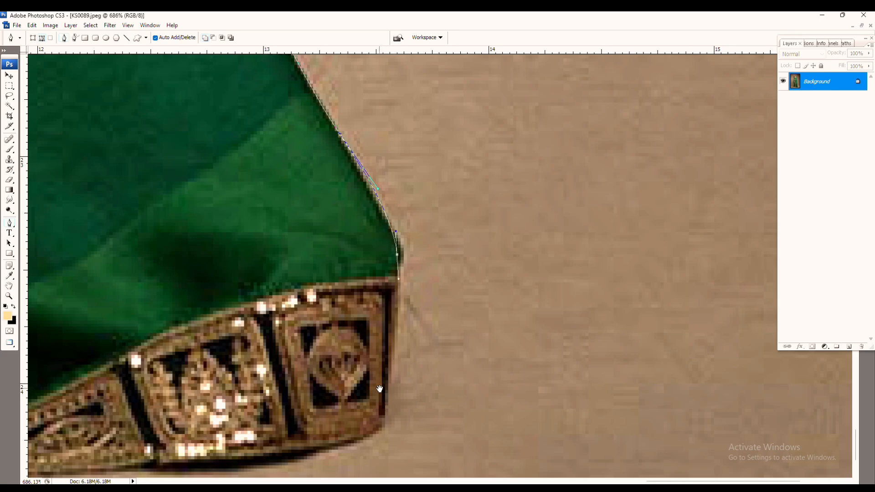
Trace around the corner of the ornate border and along the bottom hem toward the front vertical border.
drag(380, 388, 382, 257)
drag(285, 281, 494, 281)
drag(445, 334, 424, 334)
drag(261, 337, 648, 338)
drag(171, 342, 664, 341)
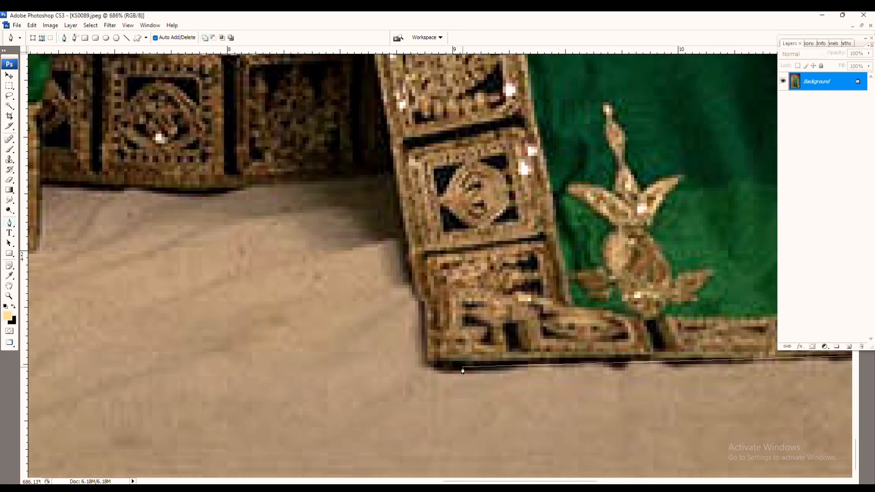
Trace around the foot of the front vertical border and along the recessed hem to the first pleat.
drag(401, 214, 414, 242)
drag(407, 237, 448, 240)
drag(449, 239, 436, 239)
drag(237, 262, 486, 263)
drag(481, 264, 457, 263)
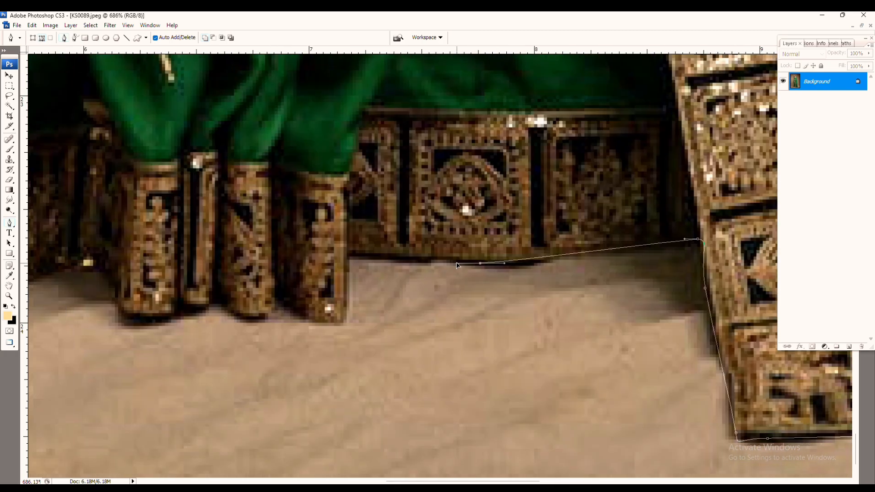
drag(342, 331, 342, 330)
drag(342, 330, 459, 328)
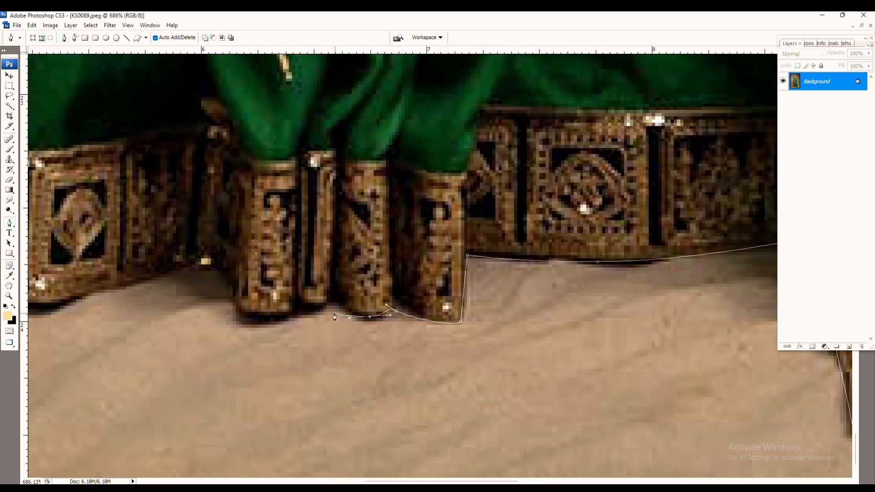
Trace the bottoms of the pleats and the remaining hem border to the saree's far corner, in full-screen view.
drag(335, 315, 519, 328)
drag(484, 325, 469, 329)
scroll(401, 447, down, 10)
drag(385, 101, 351, 337)
key(f)
scroll(306, 431, up, 3)
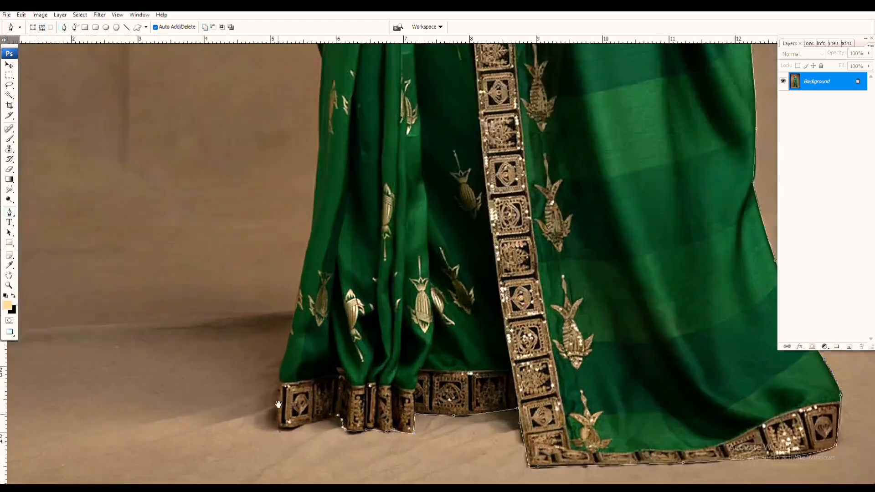
drag(311, 423, 452, 369)
scroll(452, 368, up, 9)
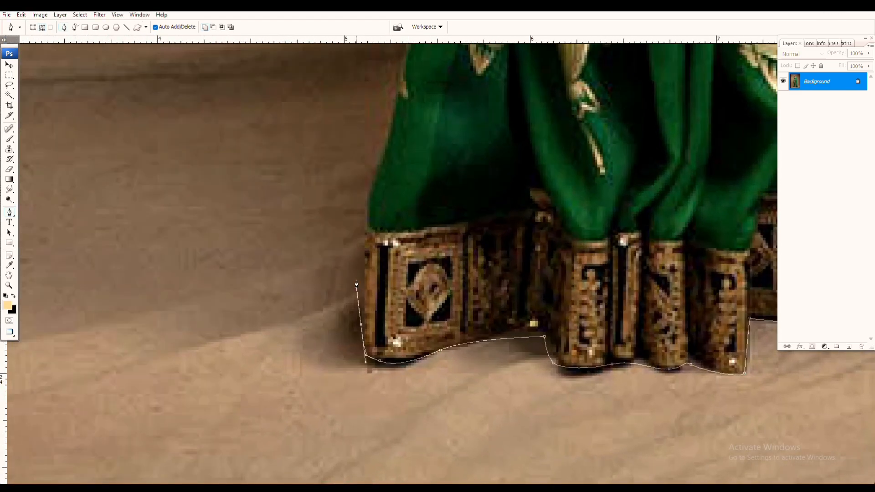
Trace the saree's inner side upward from the hem corner along the skirt to the thigh.
drag(387, 137, 386, 307)
drag(414, 123, 350, 477)
click(401, 335)
drag(416, 153, 395, 488)
click(402, 367)
drag(389, 429, 382, 409)
drag(352, 293, 375, 385)
drag(372, 305, 369, 367)
drag(355, 313, 347, 252)
drag(348, 135, 375, 475)
drag(383, 217, 379, 383)
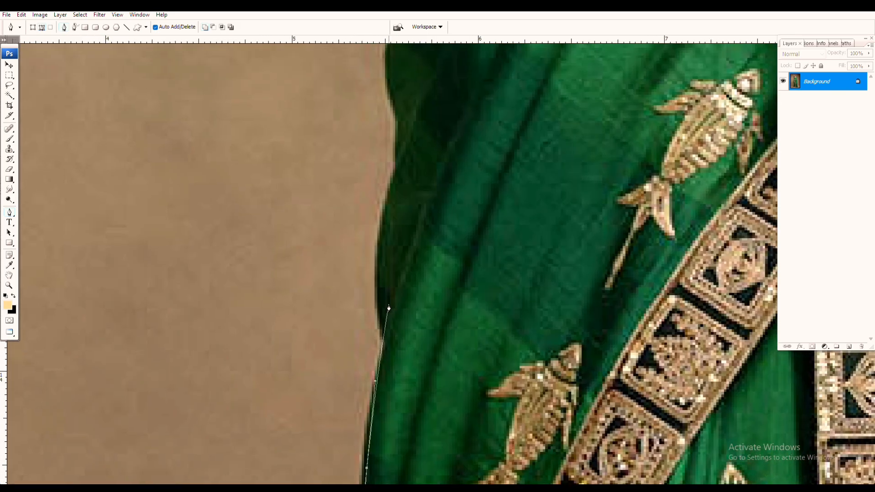
Trace the skirt's curved edge along the hip up to the underside of the hand.
drag(389, 308, 391, 255)
mouse_move(391, 210)
mouse_down()
mouse_move(390, 292)
mouse_move(400, 217)
mouse_up()
drag(400, 216, 412, 348)
drag(403, 266, 399, 228)
drag(409, 213, 409, 310)
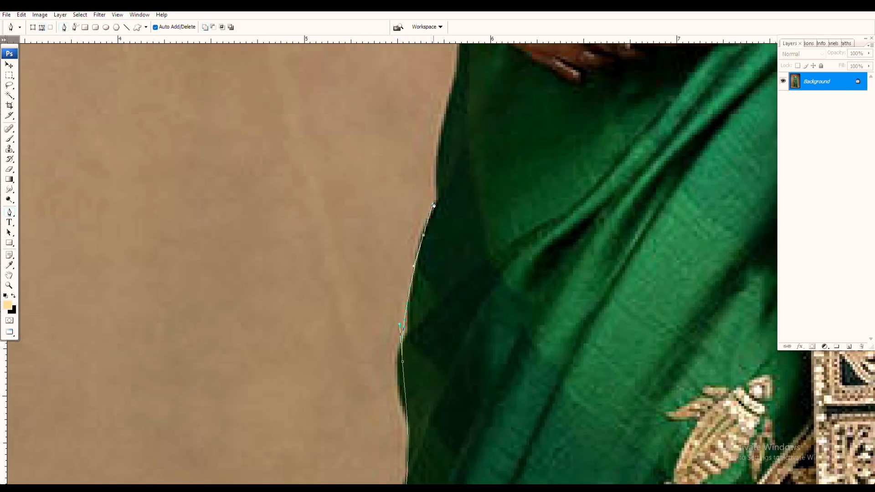
drag(437, 193, 438, 166)
drag(438, 166, 426, 394)
drag(442, 308, 447, 284)
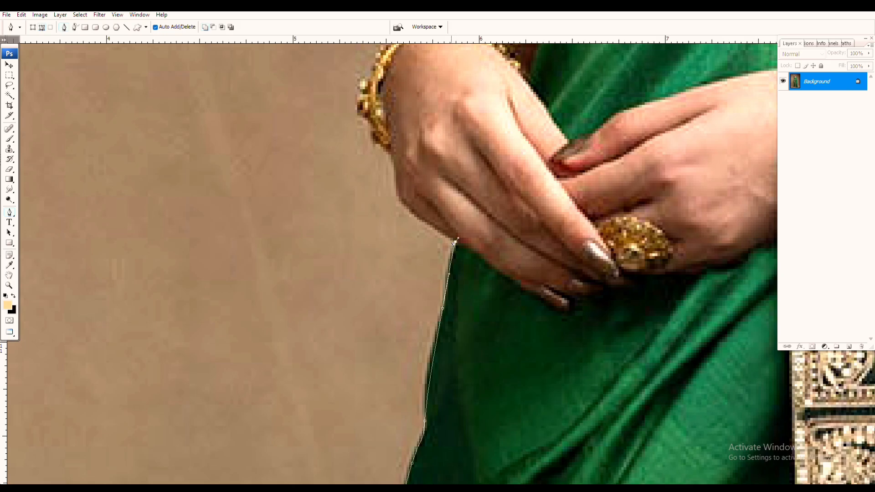
Trace the outline of the hand and around the gold bangle to the forearm.
drag(401, 199, 398, 194)
drag(402, 206, 440, 328)
scroll(435, 287, up, 2)
drag(398, 243, 399, 205)
drag(400, 204, 384, 282)
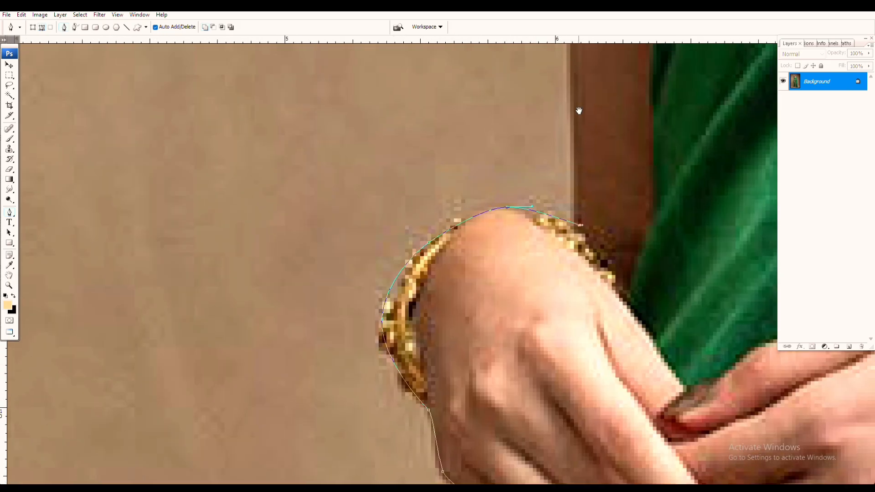
drag(579, 111, 502, 238)
Extend the path up the arm and along the lower hair locks into the gap in the hair.
scroll(494, 191, up, 5)
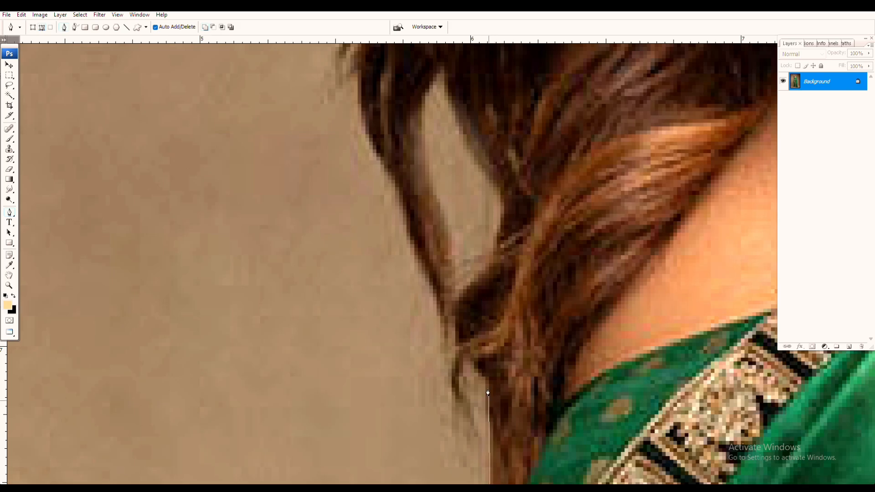
drag(465, 293, 453, 360)
drag(465, 344, 491, 299)
drag(493, 265, 482, 242)
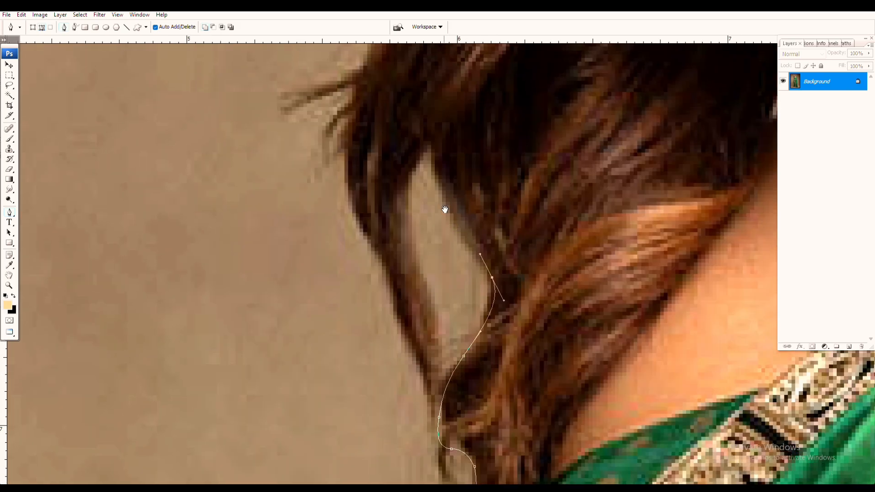
drag(445, 210, 469, 335)
drag(457, 281, 446, 248)
Trace back around the hair gap and up the outer lock to close in on the path's start.
drag(424, 352, 432, 294)
drag(466, 352, 469, 362)
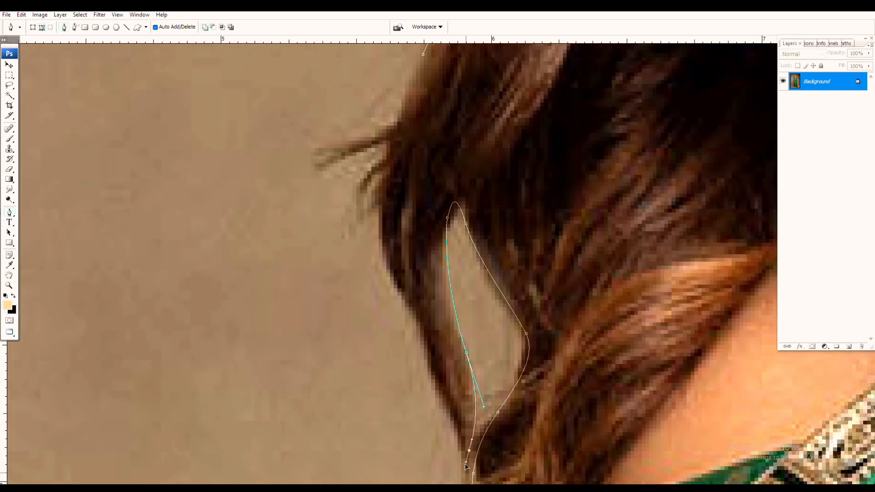
drag(412, 297, 438, 361)
drag(435, 362, 408, 303)
drag(402, 260, 415, 325)
drag(420, 296, 423, 253)
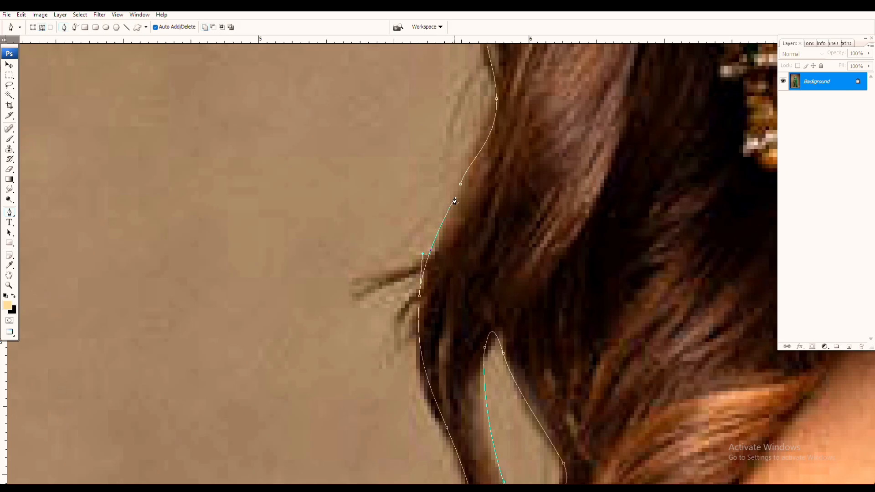
Convert the path to a feathered selection and copy the woman onto two new layers.
key(ctrl+Return)
key(ctrl+0)
key(ctrl+alt+d)
key(Return)
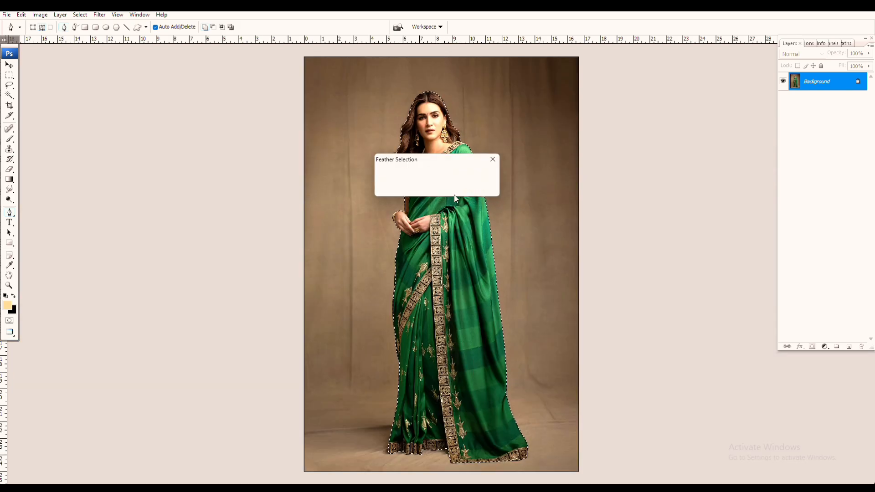
key(ctrl+j)
key(ctrl+j)
Fill Layer 1 with white and check the cutout's edges by toggling that layer's visibility.
click(811, 100)
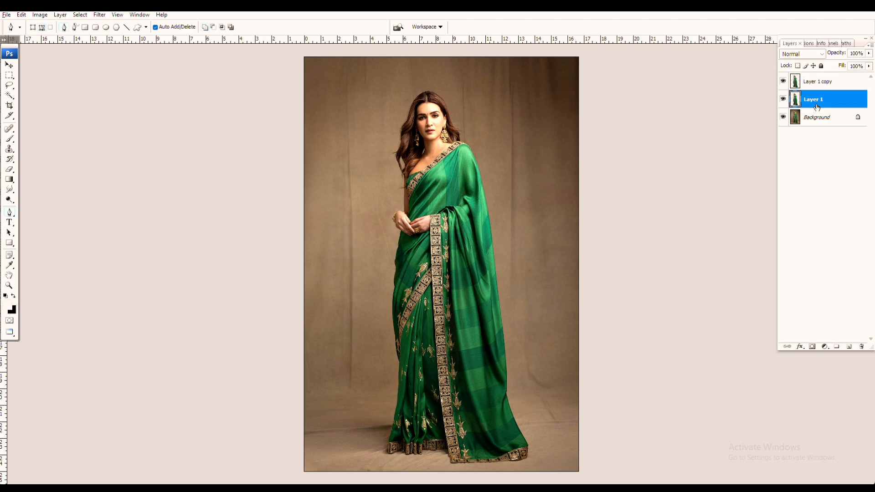
key(ctrl+BackSpace)
scroll(395, 129, up, 5)
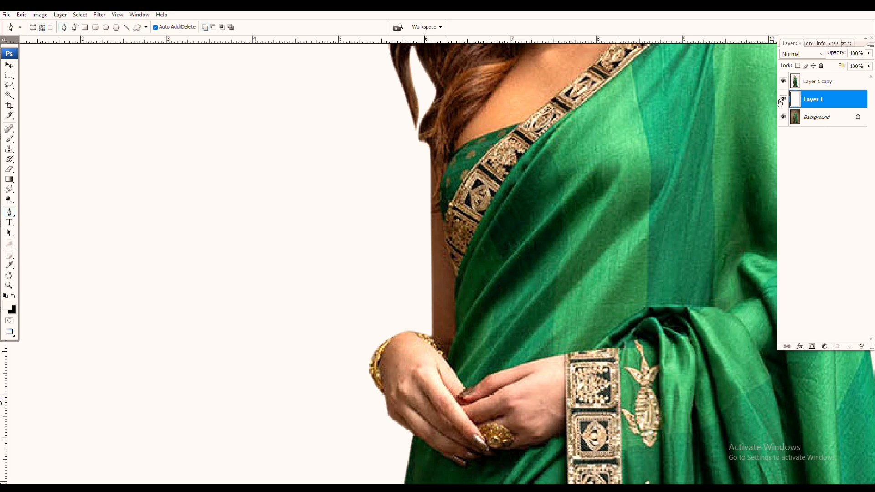
click(782, 100)
click(782, 100)
key(ctrl+minus)
key(ctrl+minus)
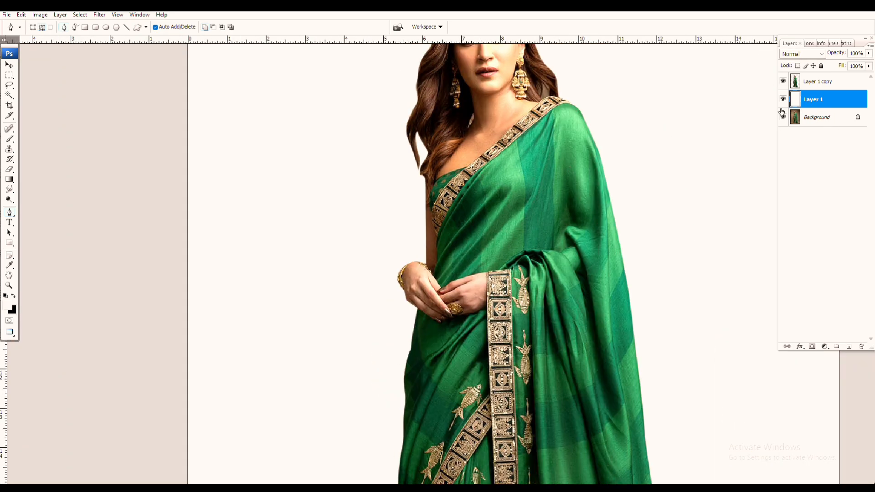
Hide the white layer, add the missed arm edge to the selection and copy the selected area from Background to a new layer.
click(783, 100)
scroll(381, 236, up, 4)
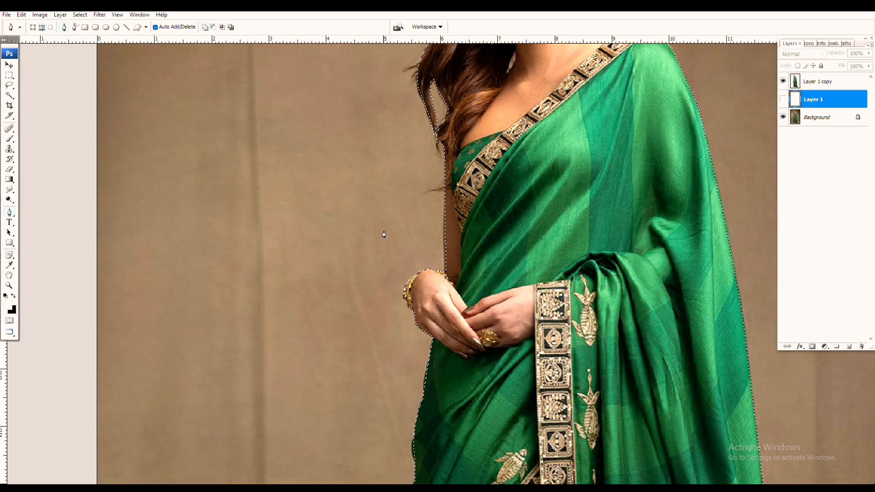
scroll(430, 351, down, 3)
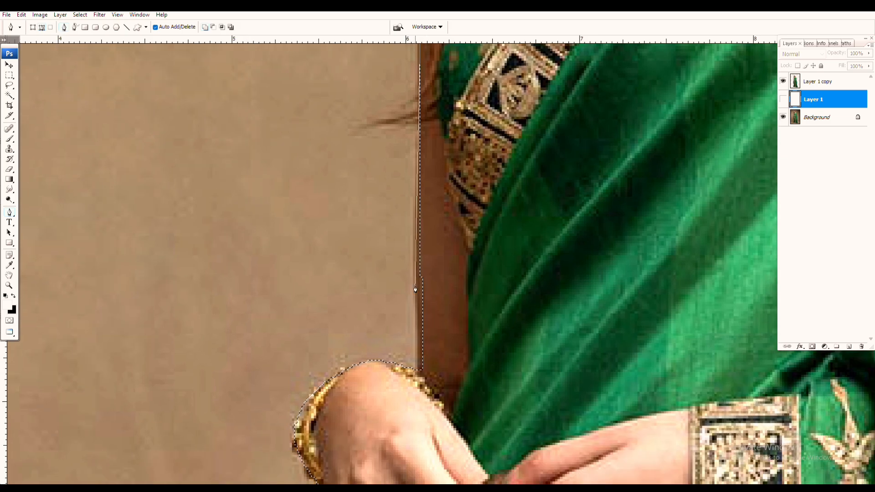
scroll(491, 233, down, 2)
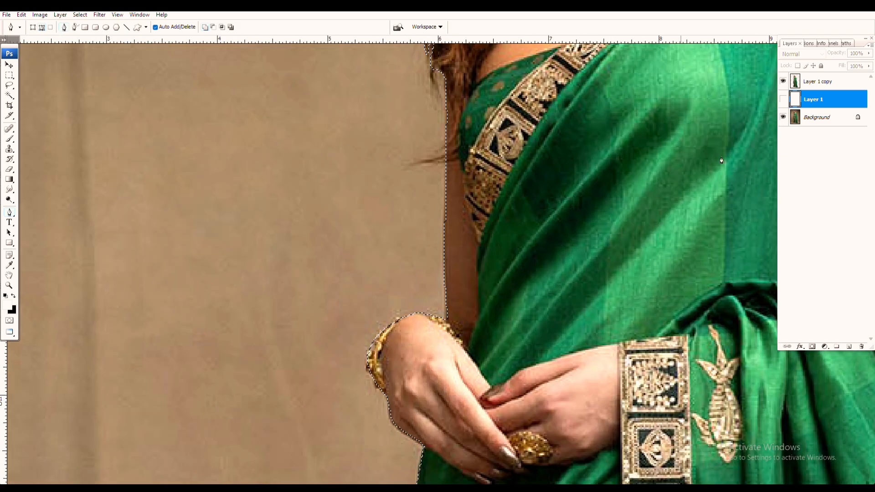
click(816, 117)
key(ctrl+j)
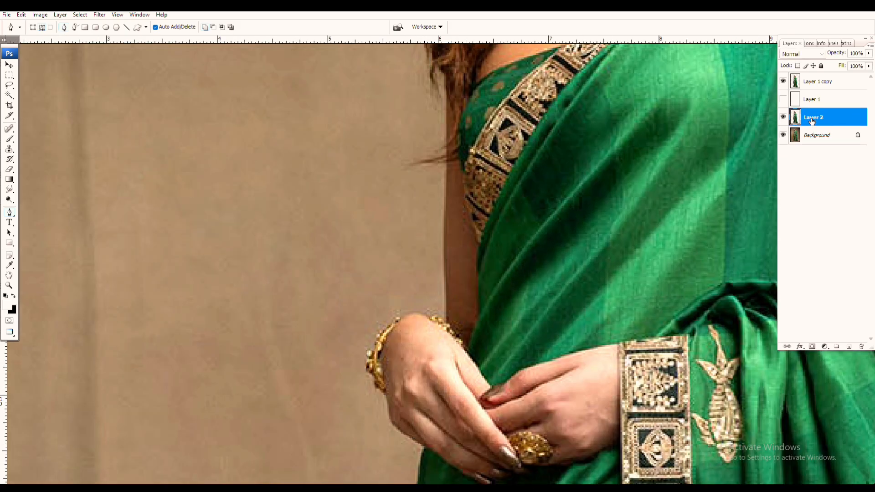
Move Layer 2 up to Layer 1 copy, merge the two layers and show the white Layer 1 again.
drag(815, 117, 815, 87)
ctrl+click(815, 87)
key(ctrl+e)
click(783, 99)
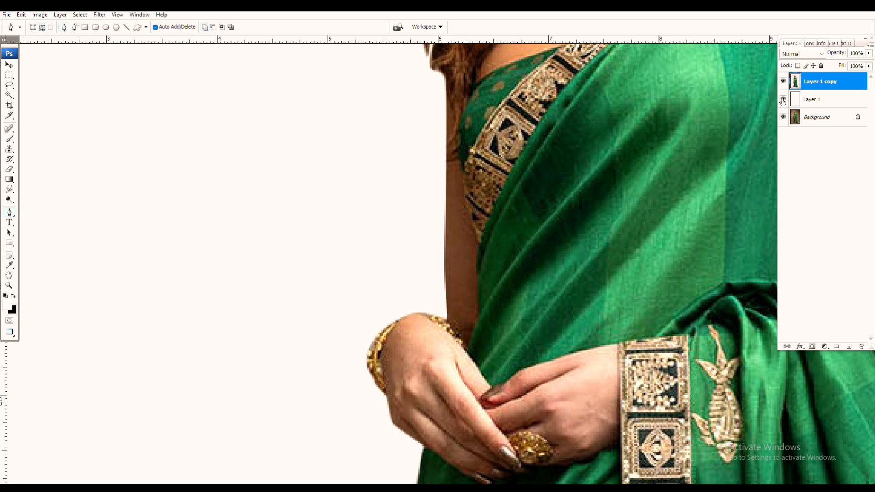
Start a new Pen path at the saree shoulder and trace the ornate border along the skin of the neckline.
key(ctrl+0)
scroll(451, 122, up, 8)
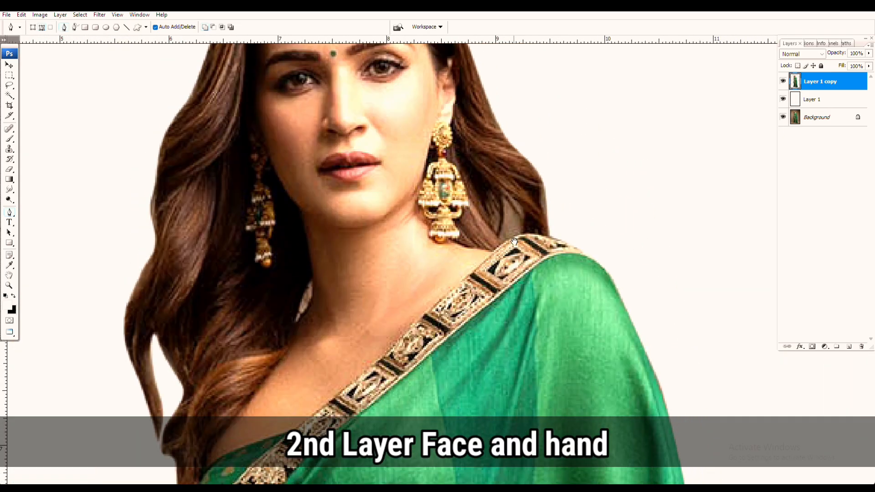
drag(598, 233, 580, 201)
scroll(553, 238, up, 2)
drag(574, 247, 524, 231)
drag(525, 232, 602, 204)
drag(541, 217, 666, 78)
drag(457, 286, 618, 108)
drag(418, 289, 380, 292)
Trace the green blouse's top edge below the chest, redoing the misplaced curve point near the hair.
drag(235, 345, 181, 369)
drag(182, 370, 309, 312)
drag(309, 312, 392, 232)
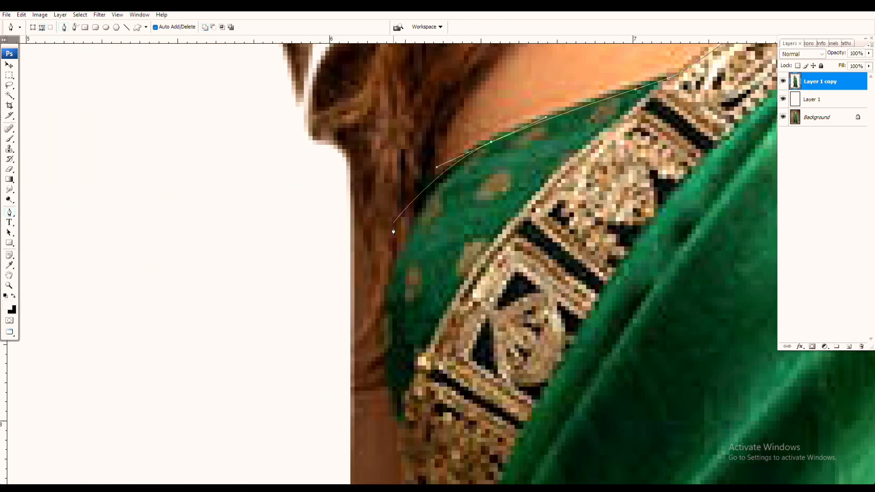
key(ctrl+z)
drag(571, 168, 425, 338)
drag(523, 274, 608, 249)
drag(517, 273, 481, 283)
drag(482, 283, 612, 190)
Continue the Pen path down the side of the green blouse and along the arm's inner edge toward the hands.
click(491, 300)
drag(464, 358, 538, 357)
scroll(496, 406, down, 5)
click(510, 157)
drag(529, 413, 542, 178)
drag(549, 262, 549, 266)
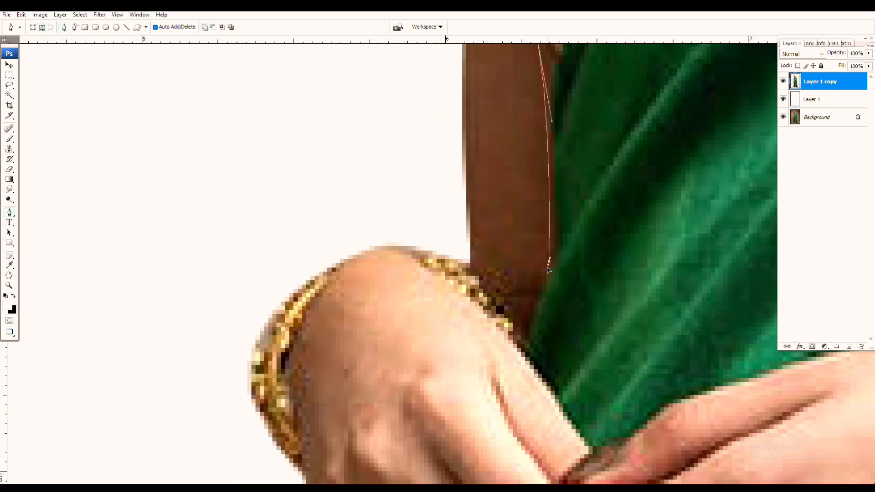
Trace the Pen path around the green gap between the two hands and along the wrist beside the ornate sleeve border.
drag(586, 445, 516, 305)
drag(628, 256, 604, 269)
drag(730, 238, 500, 288)
scroll(554, 310, down, 2)
drag(538, 465, 501, 128)
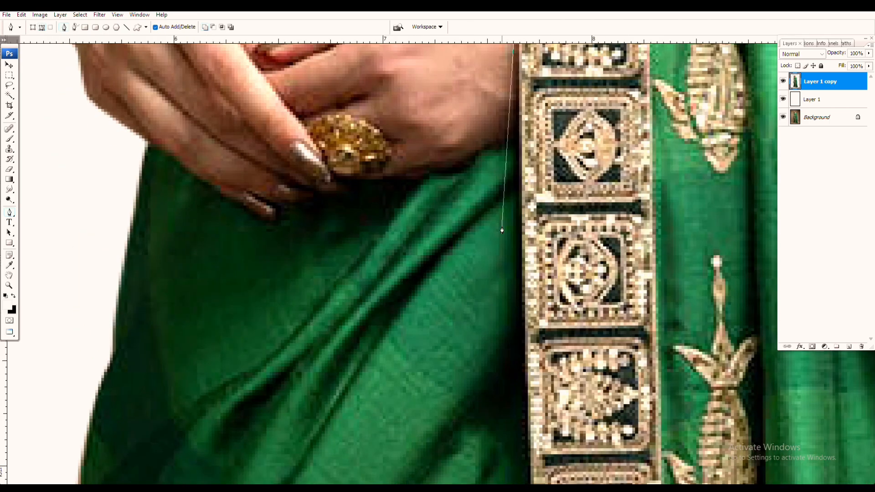
Trace the lower edge of the ringed hand and around the fingertips to the outer edge of the hand.
click(517, 137)
drag(418, 177, 492, 159)
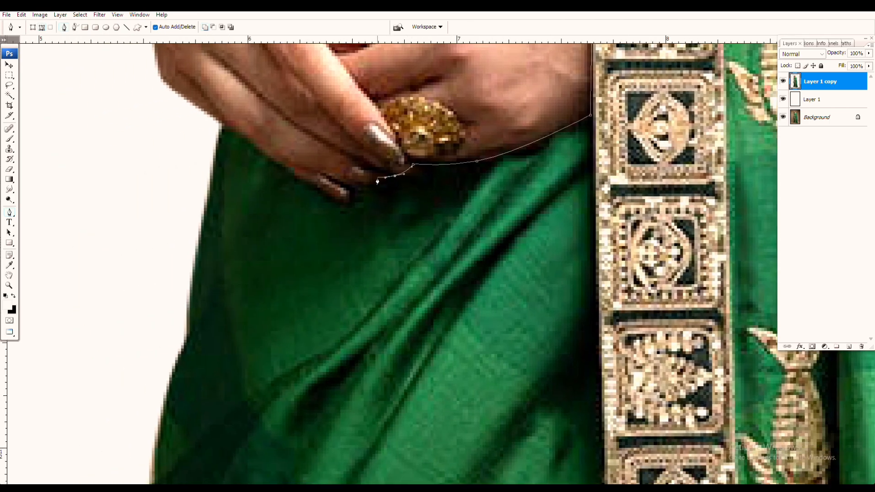
drag(296, 187, 409, 241)
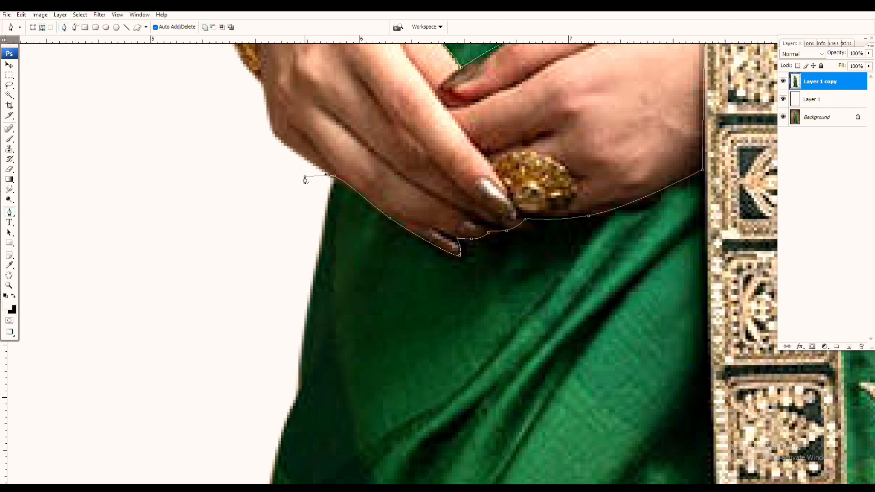
scroll(306, 177, down, 5)
Close the path loosely around the outside of the hair and head, and convert it to a selection.
drag(273, 173, 326, 374)
drag(271, 277, 273, 177)
drag(272, 178, 254, 240)
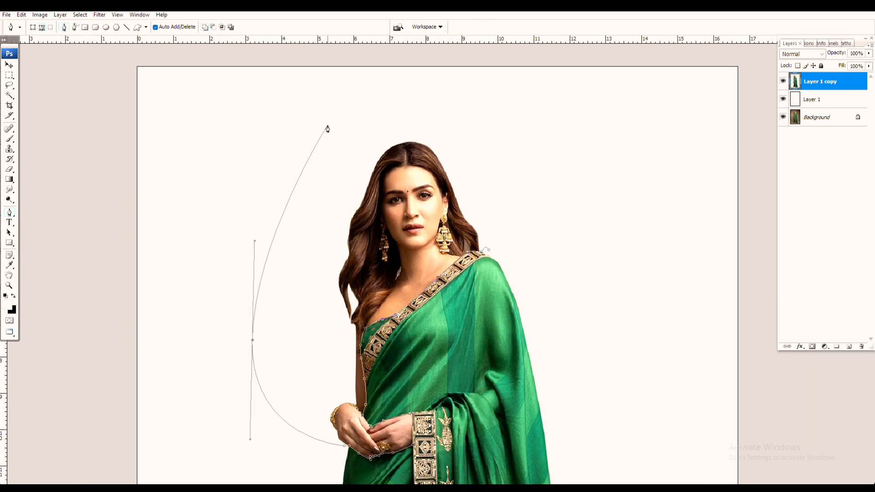
drag(344, 114, 431, 106)
click(488, 125)
key(ctrl+Return)
Copy the selected face, hair and hand area from Layer 1 copy to a new layer.
scroll(491, 132, down, 9)
scroll(497, 259, up, 1)
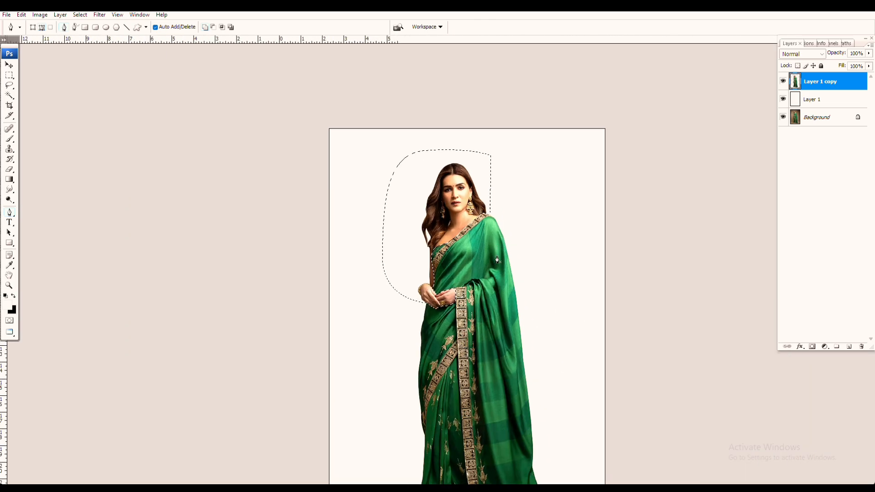
scroll(497, 260, up, 3)
key(ctrl+j)
scroll(393, 361, up, 1)
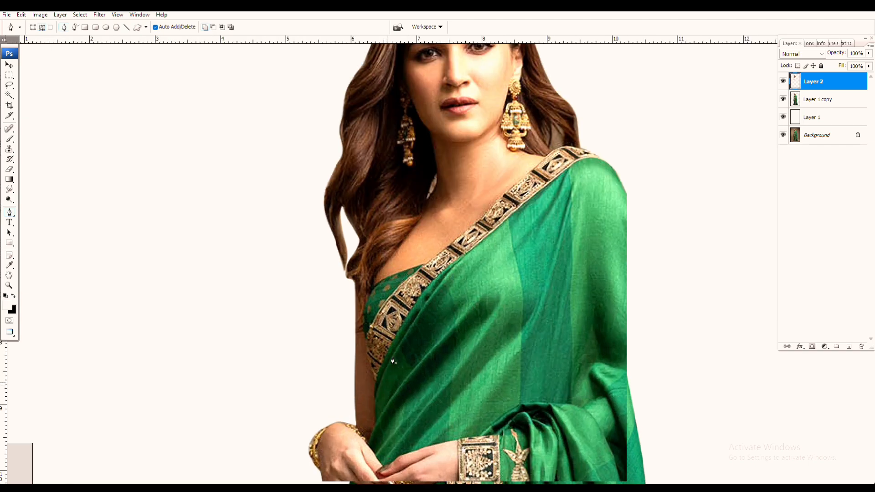
scroll(393, 361, down, 4)
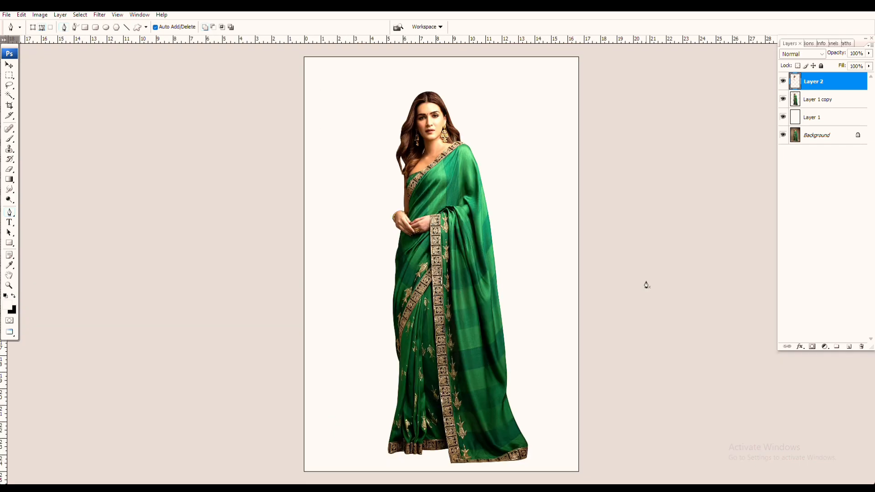
Duplicate Background and select Layer 2, Layer 1 copy and Background copy together, leaving out Layer 1.
click(830, 134)
key(ctrl+j)
shift+click(824, 85)
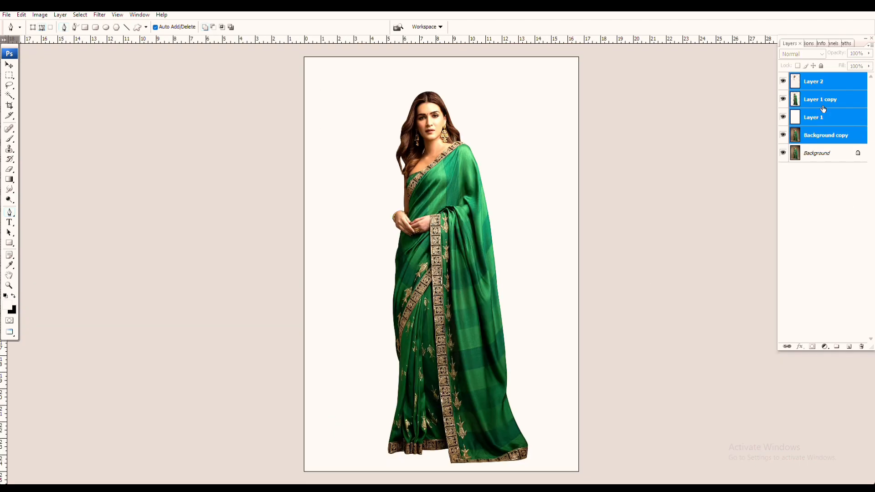
ctrl+click(824, 117)
Free Transform the selected layers to make the figure slightly smaller and reposition it on the canvas.
key(ctrl+t)
scroll(459, 214, down, 1)
drag(464, 345, 458, 337)
drag(553, 419, 548, 414)
drag(476, 280, 486, 279)
key(Return)
Select only Layer 1 copy, which holds the saree, and duplicate it.
scroll(487, 279, up, 5)
scroll(486, 279, up, 4)
ctrl+right_click(379, 191)
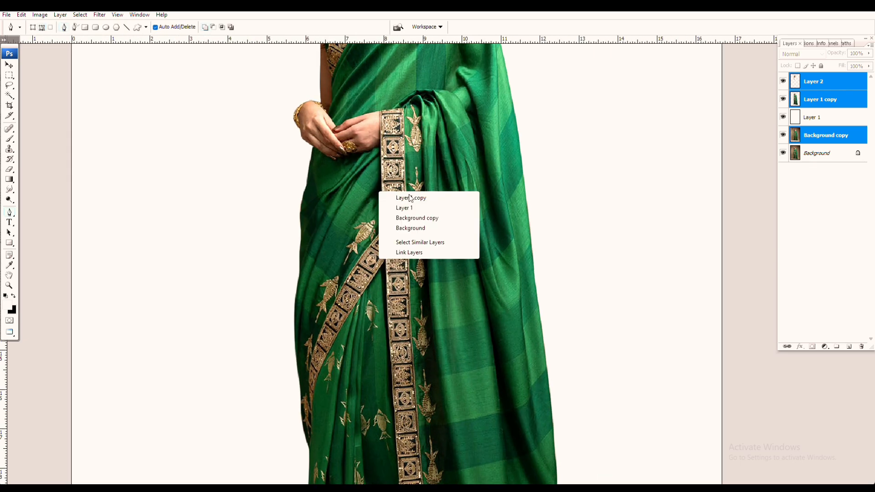
ctrl+right_click(416, 189)
click(447, 195)
key(ctrl+j)
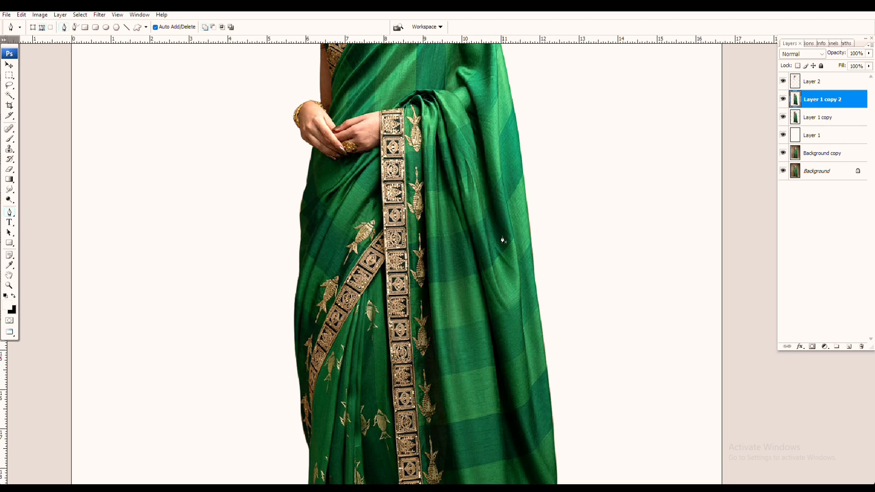
Apply the Shadow/Highlight adjustment twice to Layer 1 copy 2 to lighten the saree.
scroll(502, 238, down, 2)
key(alt+i)
key(a)
key(w)
key(Return)
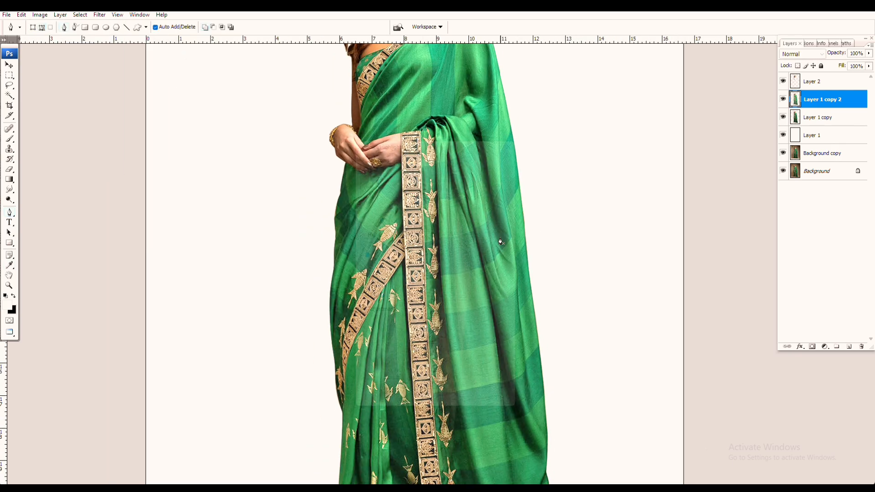
scroll(501, 241, down, 1)
key(alt+i)
key(a)
key(w)
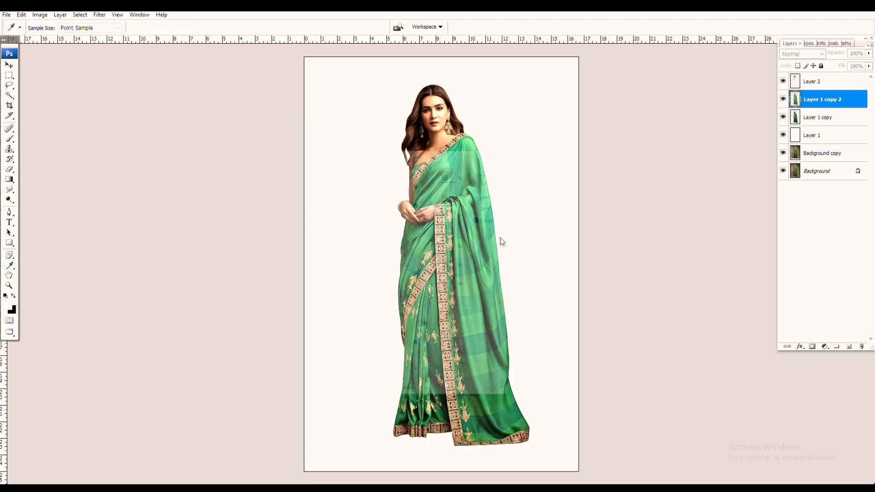
key(Return)
Apply Brightness/Contrast to Layer 1 copy 2 with brightness +11 and contrast +16.
key(alt+i)
key(a)
key(c)
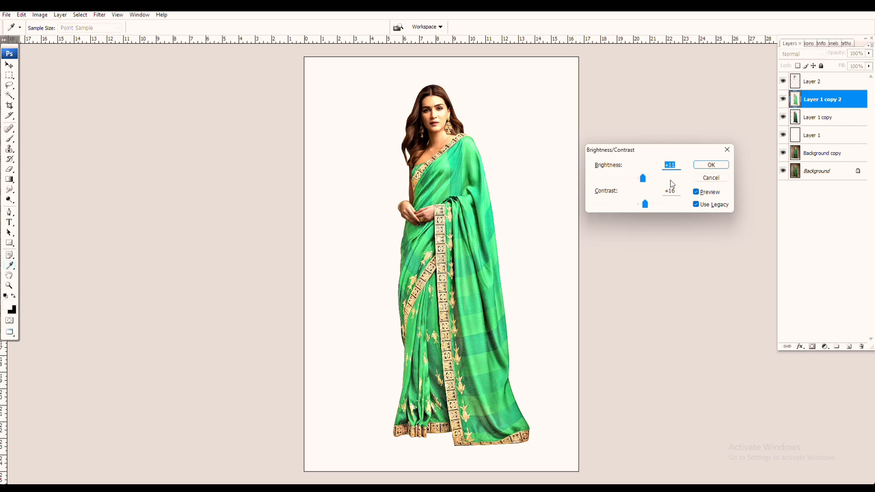
key(Return)
Apply Smart Sharpen to Layer 1 copy 2 with amount 50%, radius 2.0 pixels and Gaussian Blur removal.
key(p)
scroll(445, 237, up, 5)
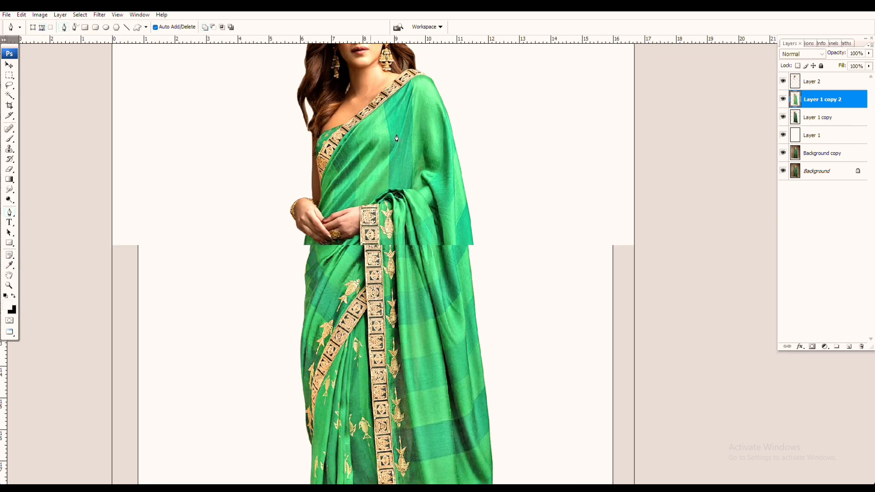
scroll(445, 238, up, 2)
key(ctrl+alt+f)
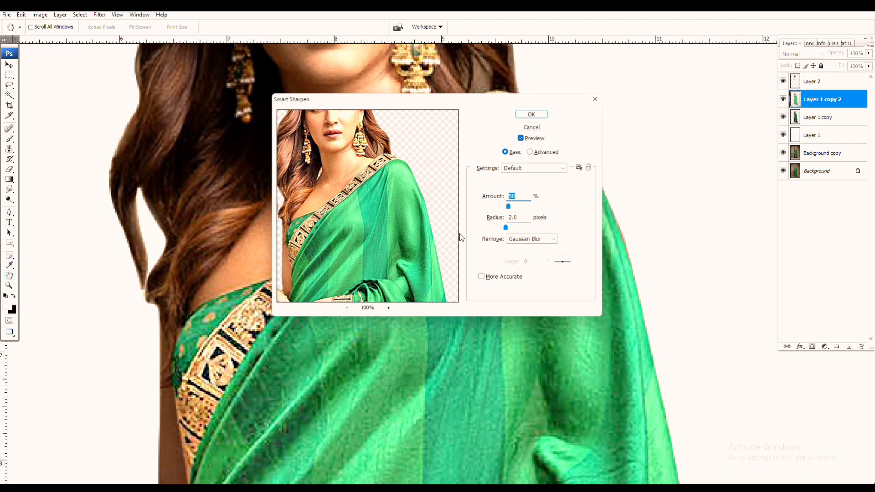
key(Return)
Select the saree's gold embroidery by sampling the vertical border with the Magic Wand at tolerance 20, non-contiguous.
key(w)
key(ctrl+0)
scroll(415, 202, up, 4)
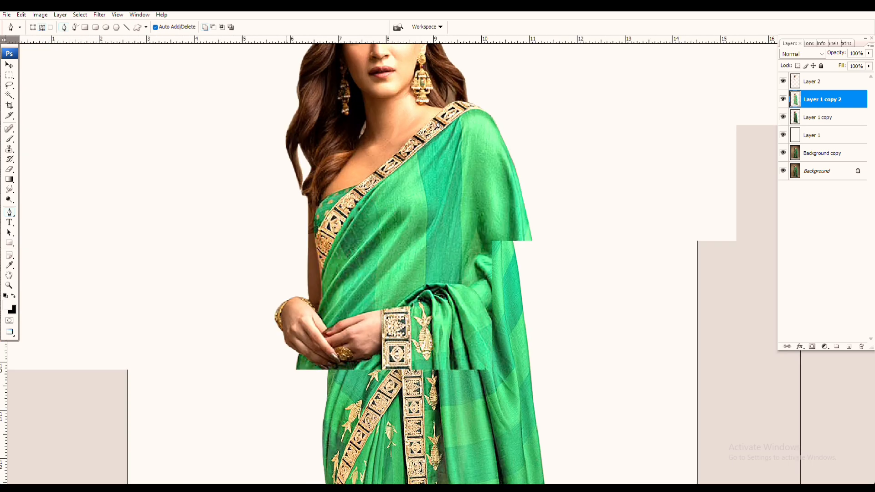
key(ctrl+0)
scroll(467, 249, up, 6)
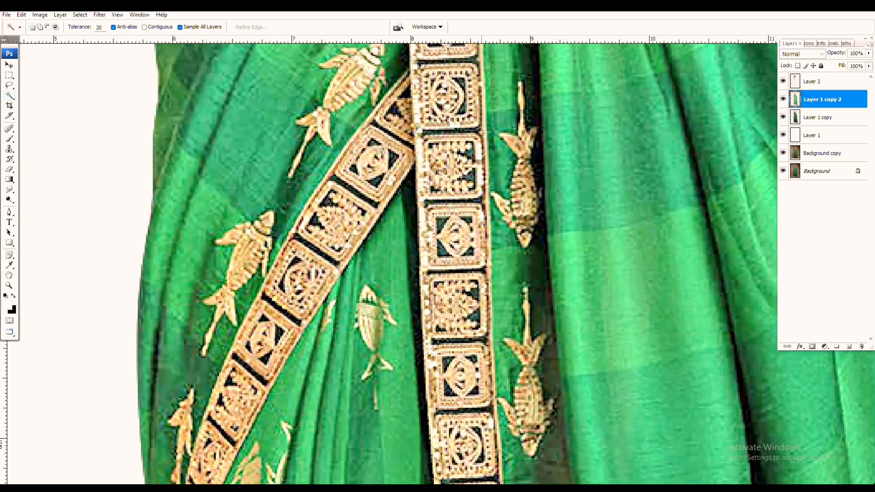
click(481, 242)
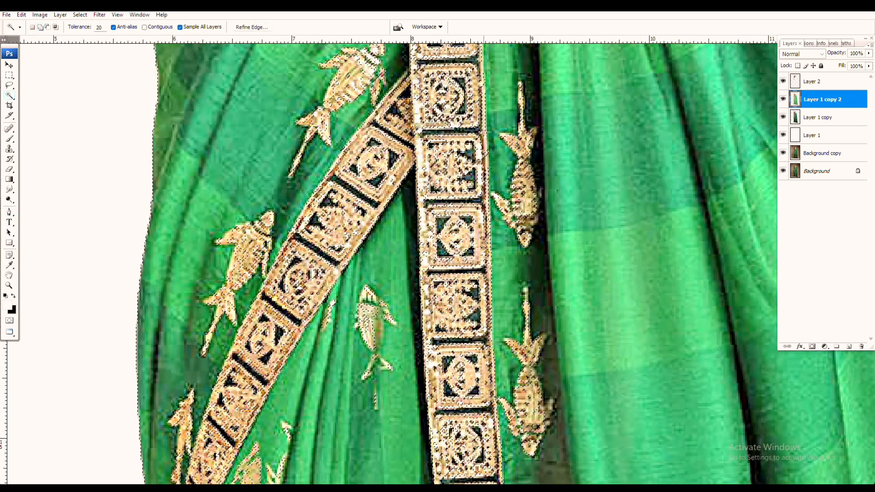
Refine the Magic Wand selection with samples from the dark fold beside the gold fish motif.
scroll(492, 239, up, 2)
scroll(493, 240, up, 1)
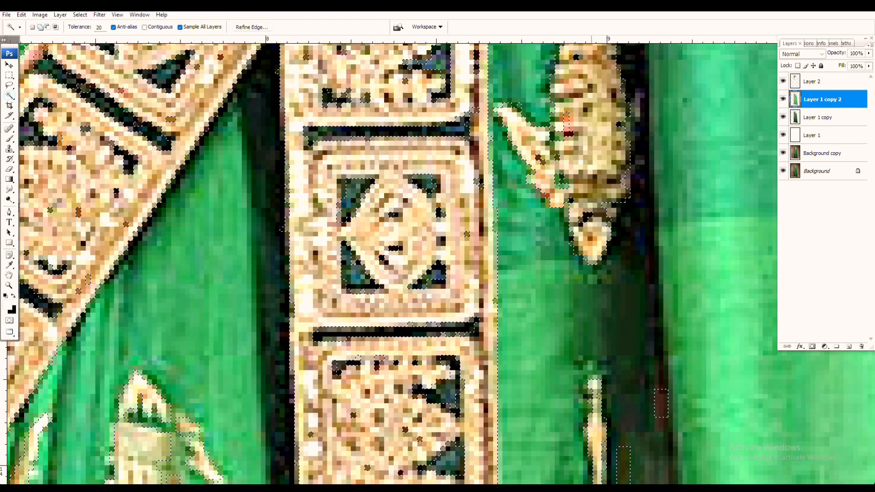
click(642, 207)
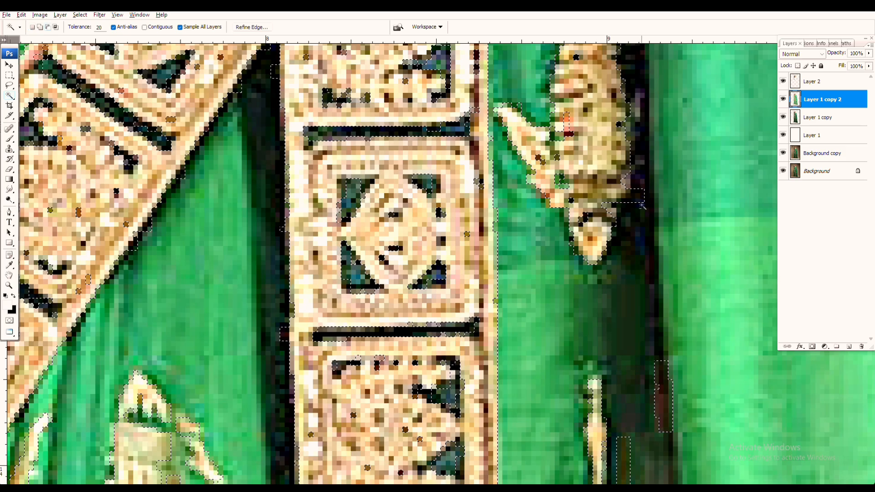
click(637, 194)
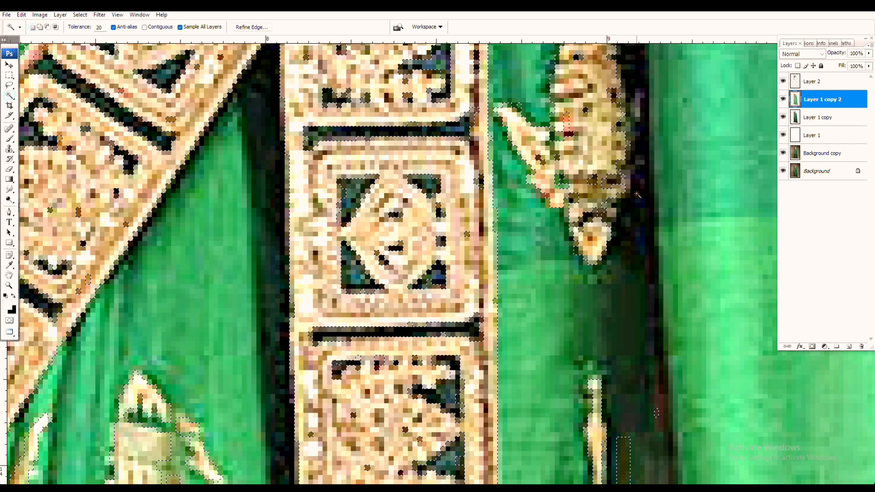
Refine the embroidery selection around the small gold motifs on the lower pleats.
key(ctrl+0)
scroll(524, 261, up, 10)
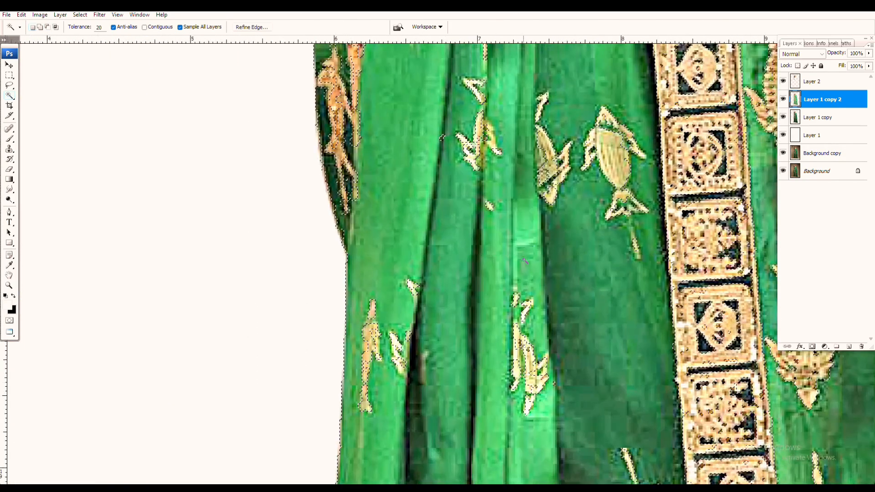
drag(525, 261, 527, 246)
drag(314, 210, 249, 73)
scroll(438, 191, up, 2)
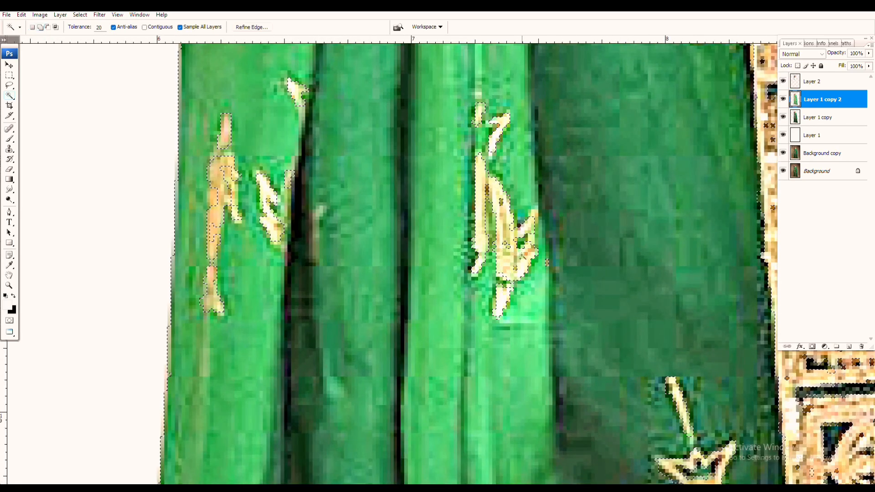
shift+click(522, 255)
key(ctrl+0)
scroll(409, 415, up, 2)
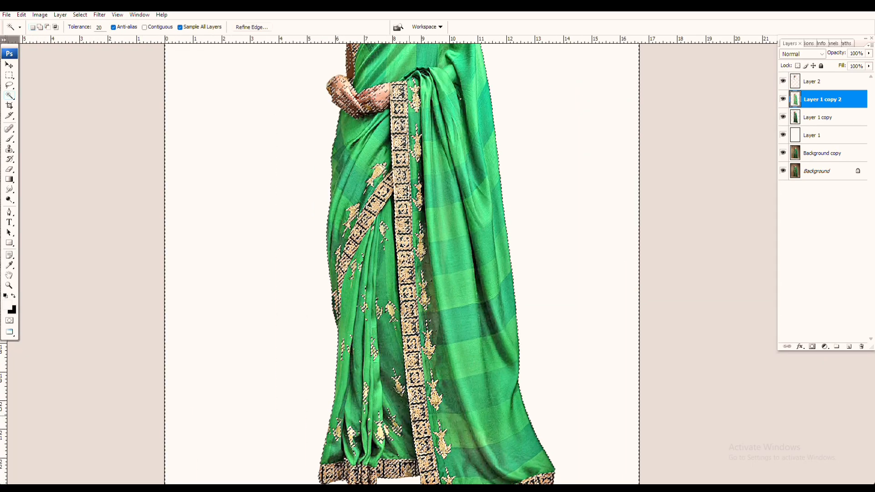
scroll(405, 355, up, 4)
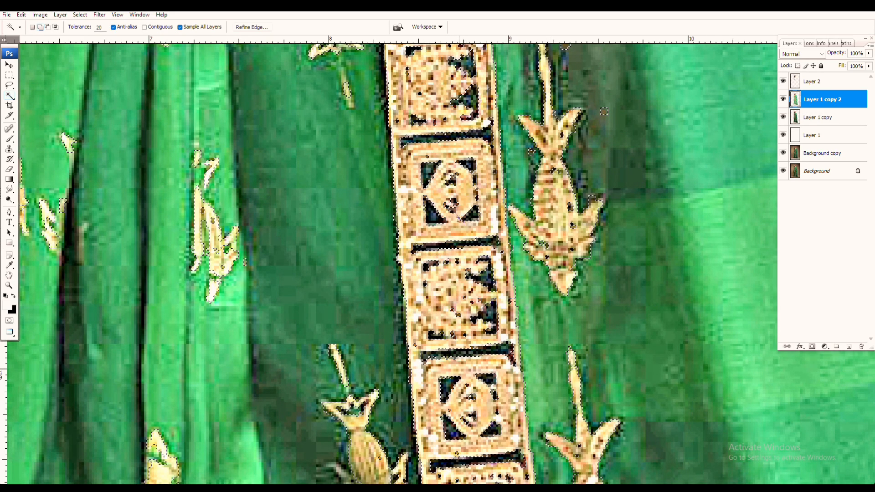
Feather the embroidery selection by 0.3 pixels and copy it to a new layer.
key(ctrl+0)
key(alt+ctrl+d)
text(0)
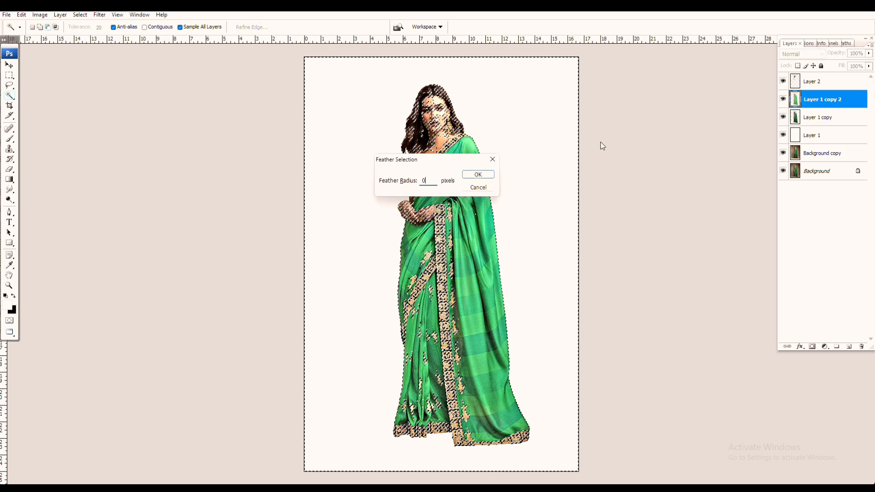
text(.3)
key(Return)
key(ctrl+j)
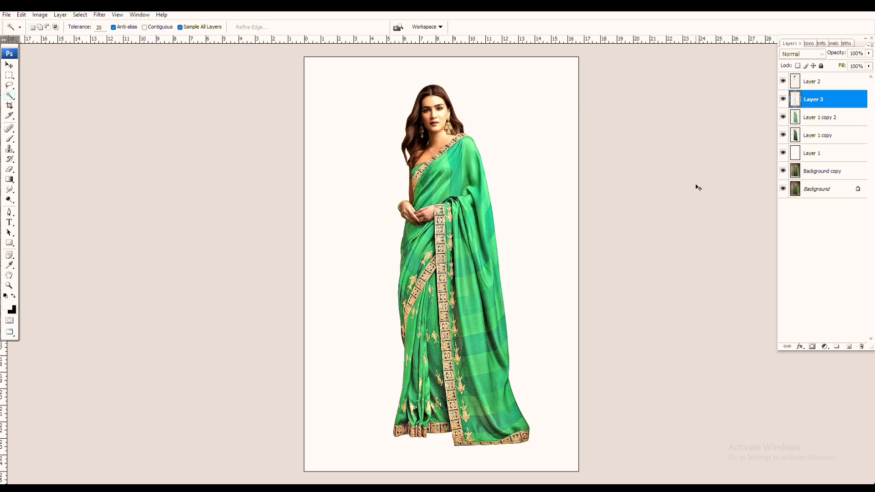
Invert the colors of Layer 3 to check the copied embroidery, and restore them.
key(ctrl+i)
key(ctrl+i)
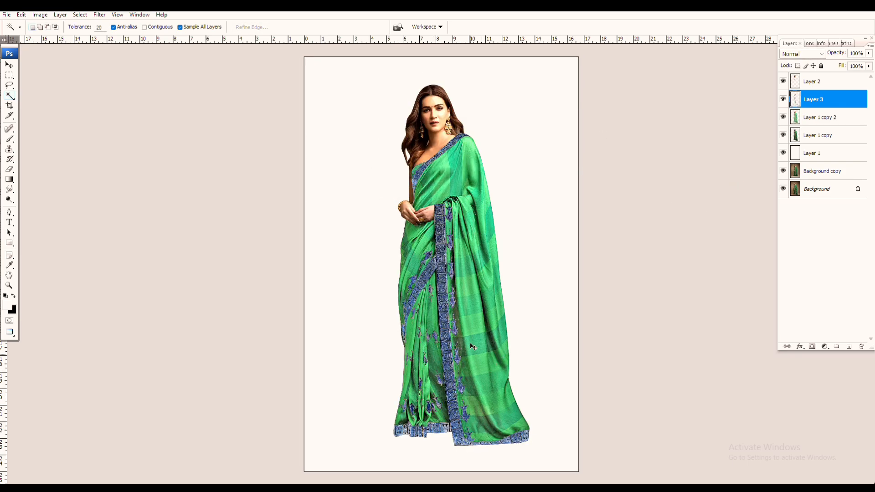
key(ctrl+i)
Apply Selective Color to Layer 3's Neutrals with yellow +20% and black -7%, using the Absolute method.
scroll(451, 298, up, 3)
scroll(469, 256, up, 1)
key(alt+i)
key(a)
key(s)
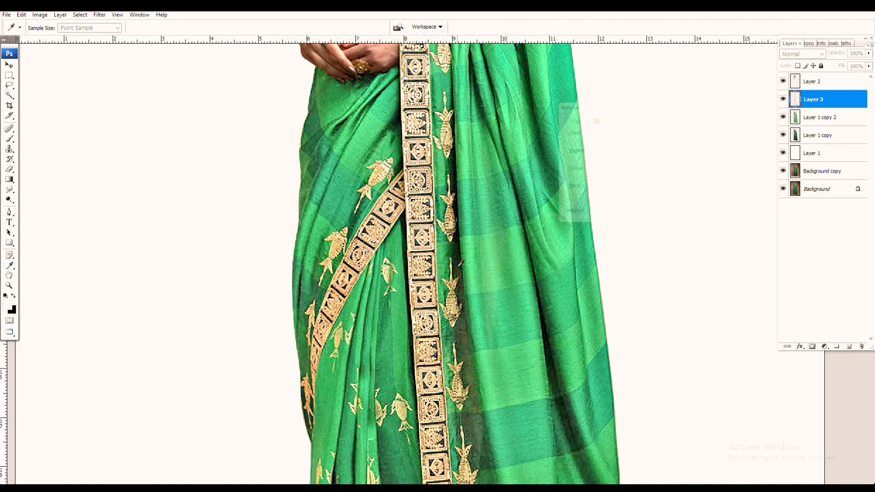
key(Tab)
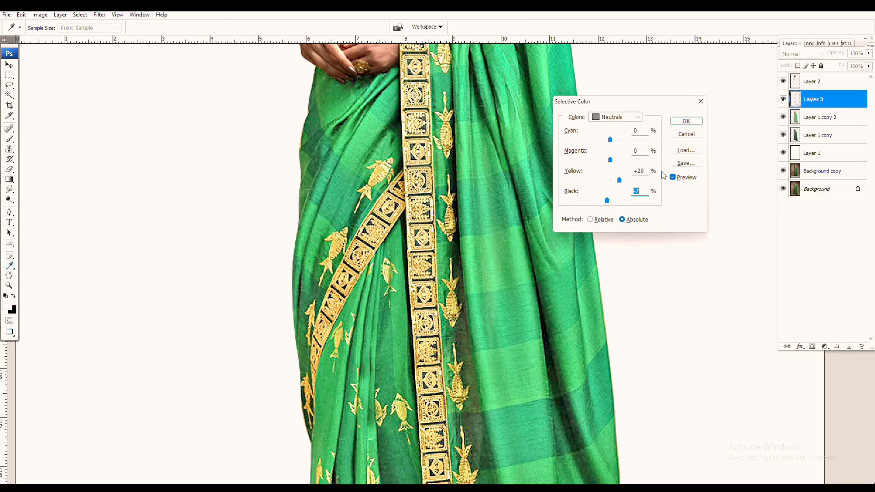
key(Return)
key(ctrl+0)
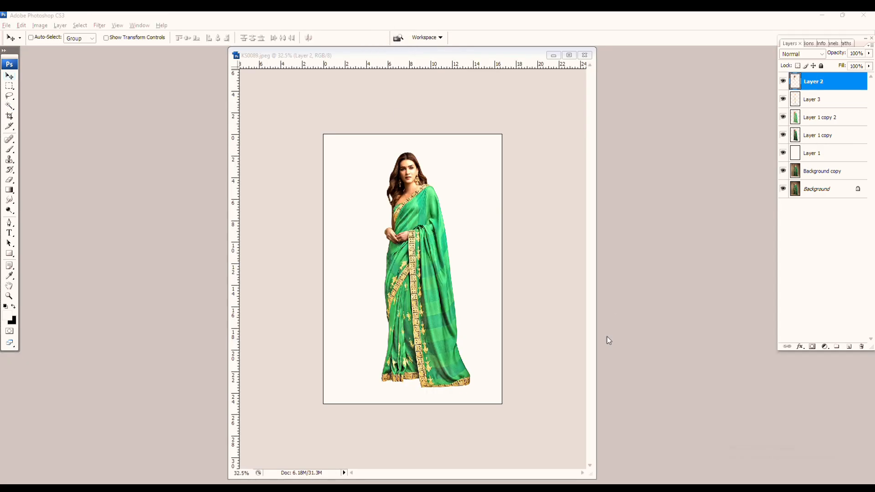
Switch to File Explorer and open the red backdrop image KS008++++ in Photoshop.
key(alt+Tab)
key(Tab)
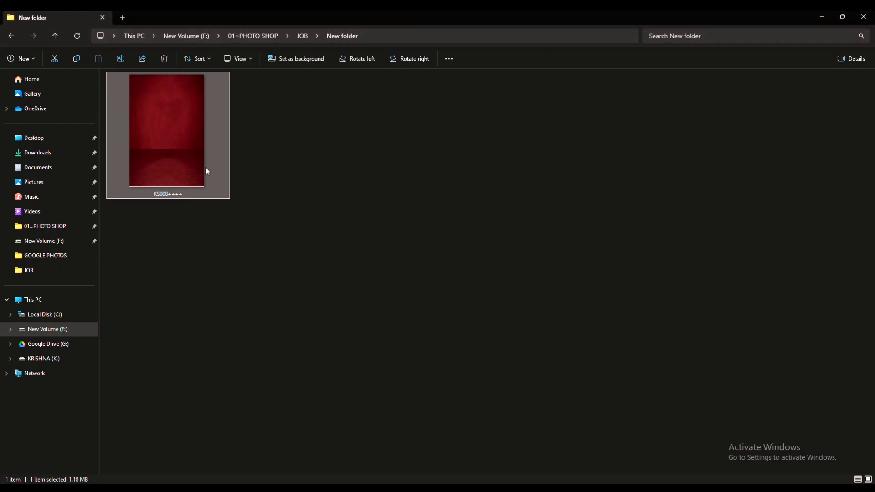
drag(205, 166, 442, 190)
key(alt+Tab)
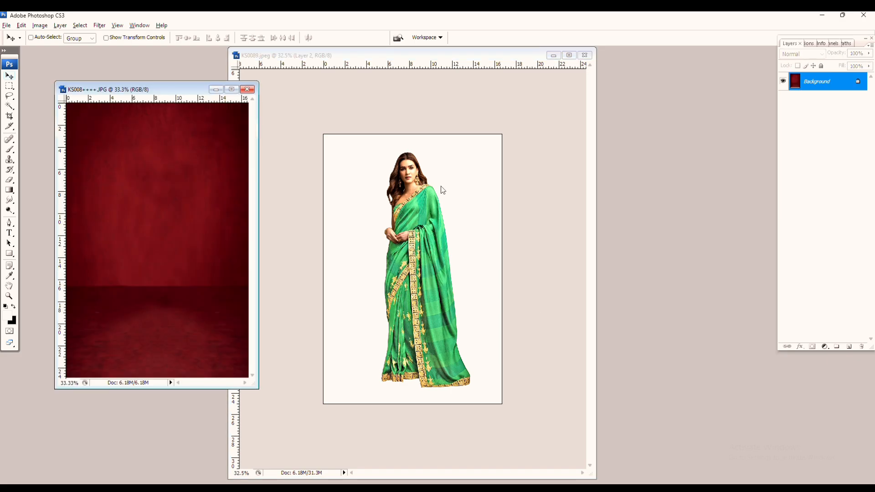
Bring the red backdrop into the KS0089.jpeg document as a layer directly above the white Layer 1.
click(503, 196)
click(793, 206)
drag(829, 158, 829, 155)
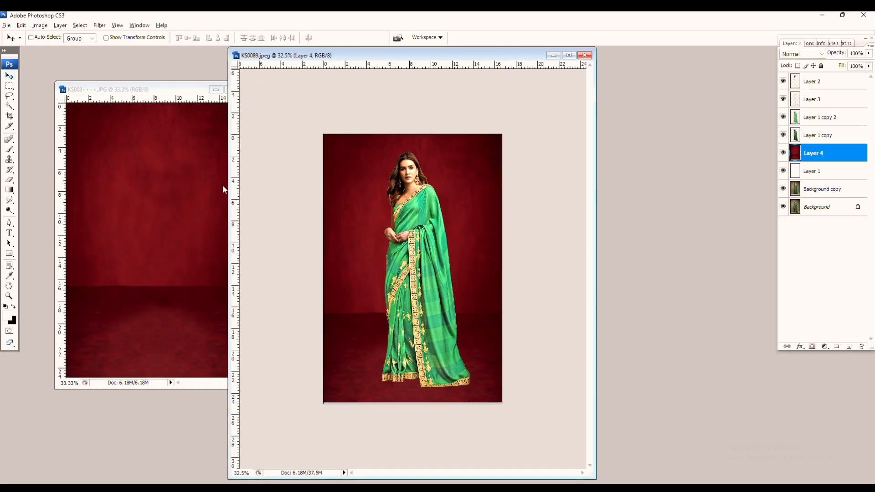
Close the KS008++++ backdrop document, keeping KS0089.jpeg open.
click(207, 173)
key(ctrl+w)
scroll(370, 279, up, 10)
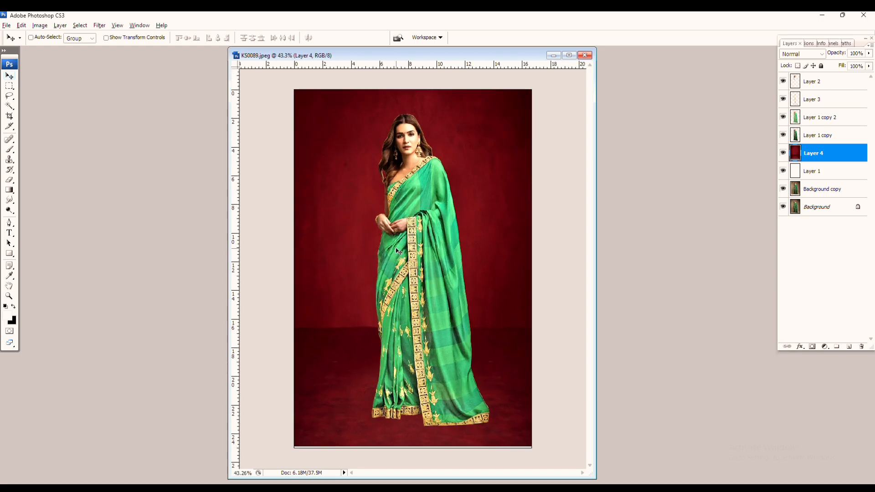
key(ctrl+0)
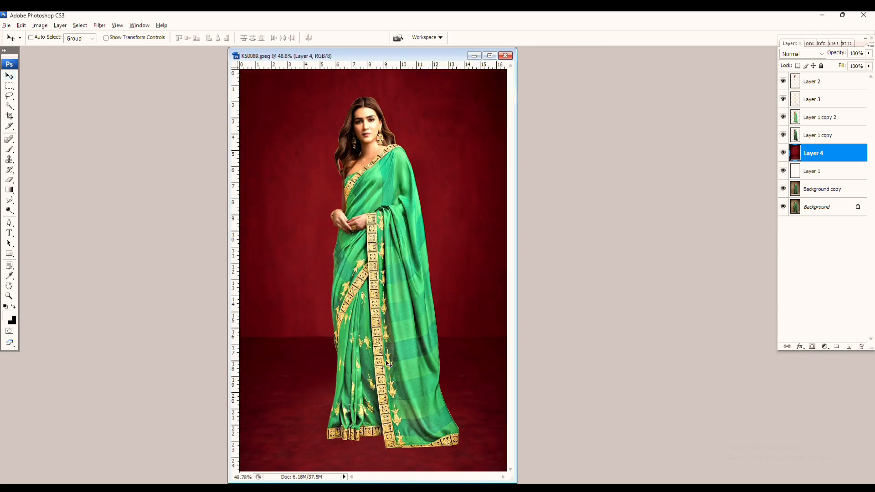
Copy a feathered rectangular area around the saree's hem from Background copy to a new layer directly above the red Layer 4.
key(m)
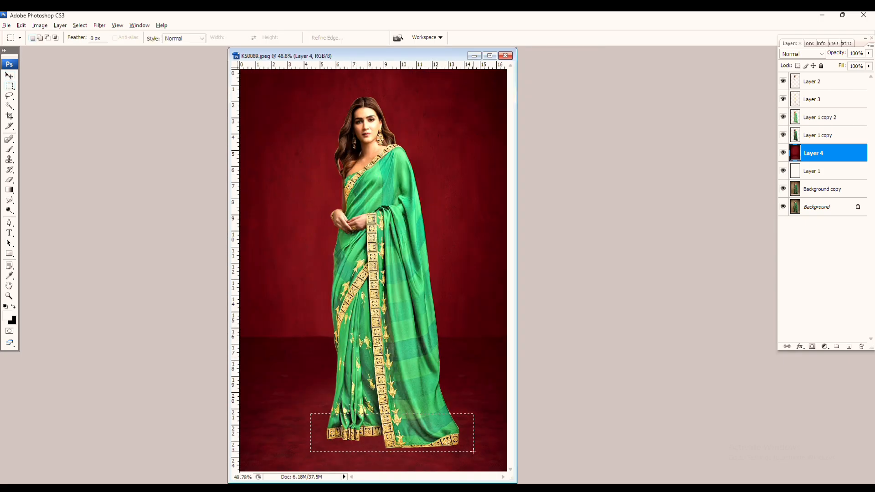
click(822, 192)
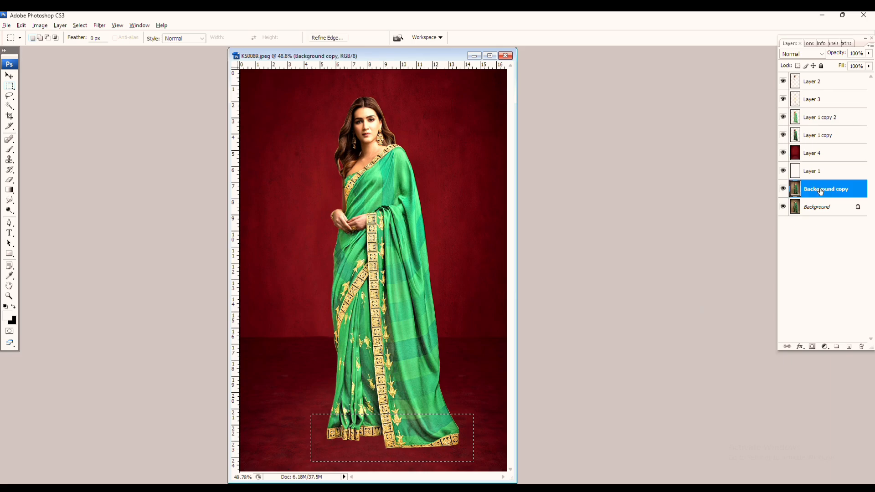
key(ctrl+alt+d)
key(Return)
key(ctrl+j)
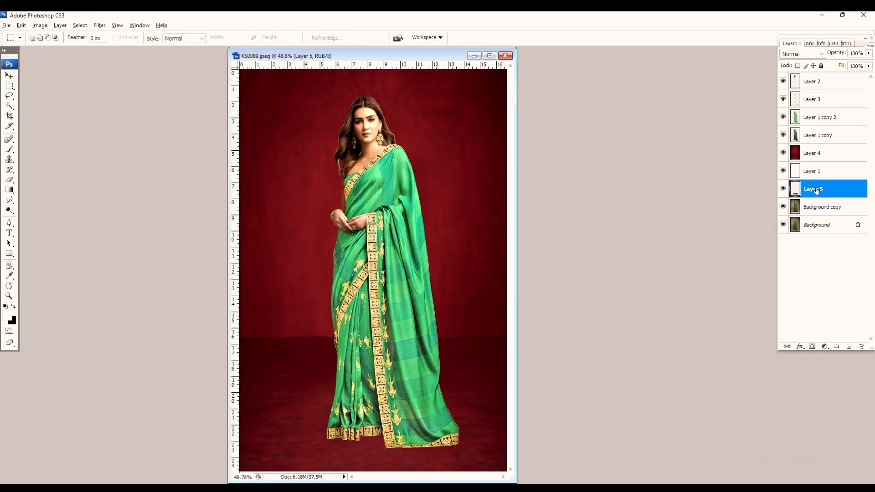
key(ctrl+bracketright)
key(ctrl+bracketright)
Try darker blend modes on Layer 5's floor patch and settle on Overlay.
key(f)
scroll(424, 356, up, 6)
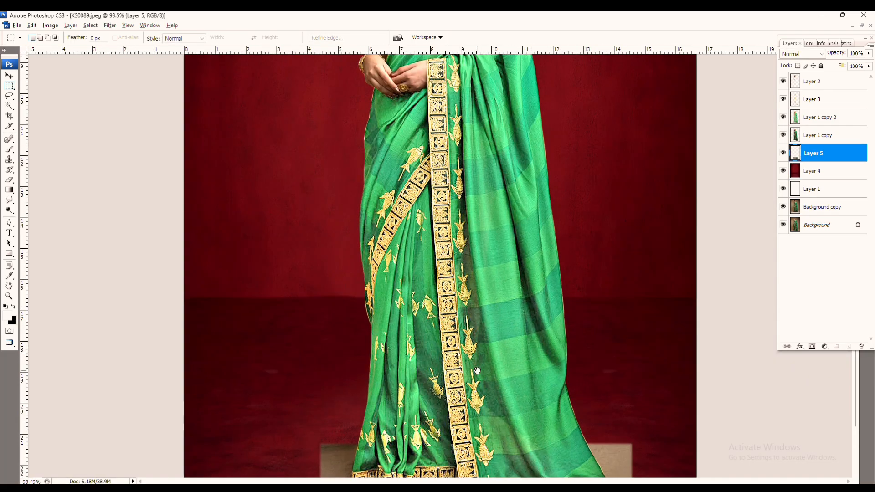
scroll(547, 274, down, 3)
click(805, 55)
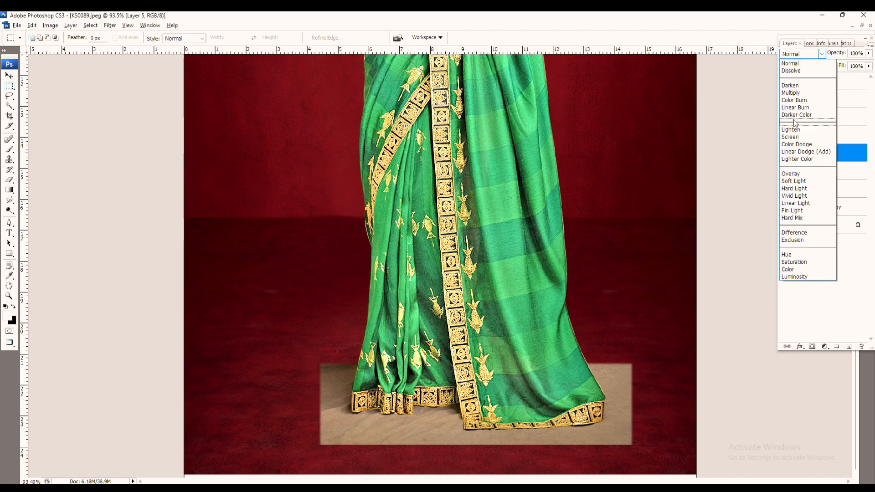
click(795, 91)
key(Down)
key(Down)
key(Down)
key(Down)
key(Down)
key(Down)
key(Down)
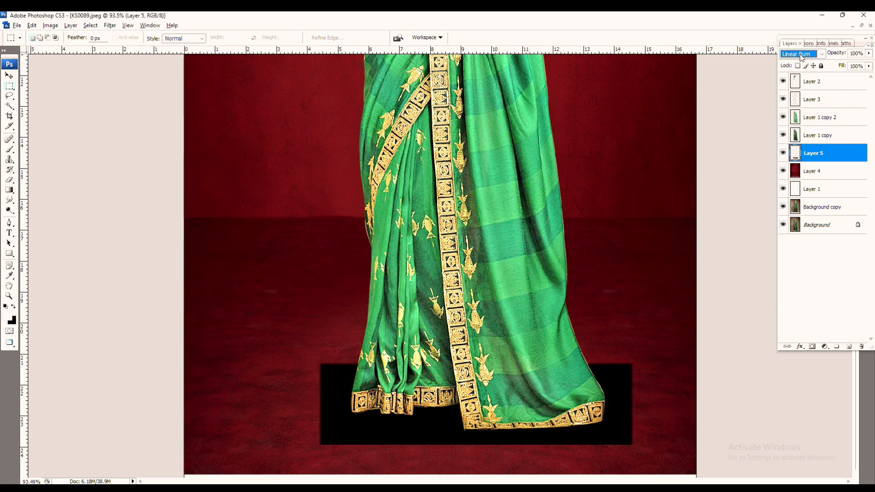
key(Down)
key(Down)
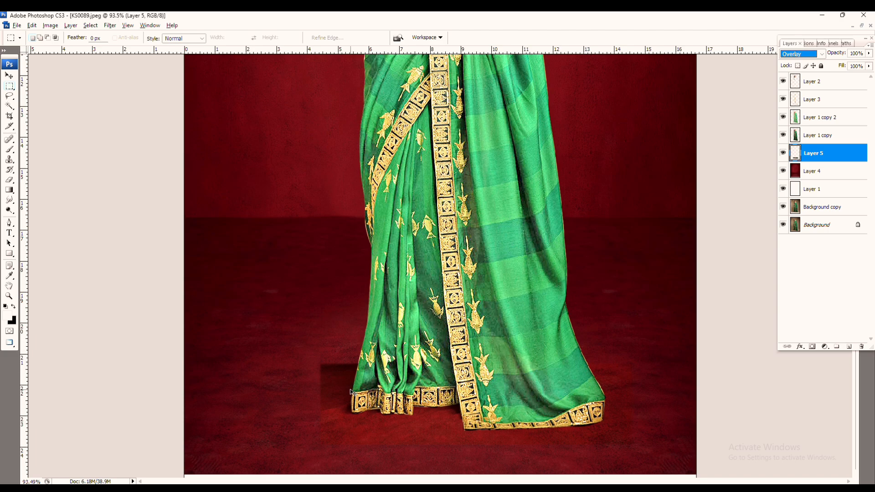
Erase the visible edges of Layer 5's floor patch around the hem with a size 100 eraser, leaving the natural shadow.
scroll(353, 393, up, 3)
key(e)
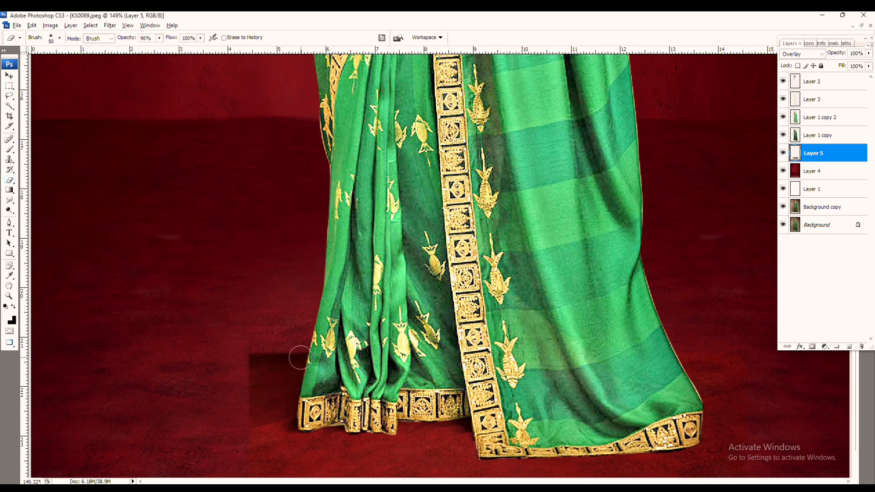
key(bracketright)
key(bracketright)
key(bracketright)
key(bracketright)
key(bracketright)
scroll(277, 358, down, 1)
scroll(282, 342, down, 2)
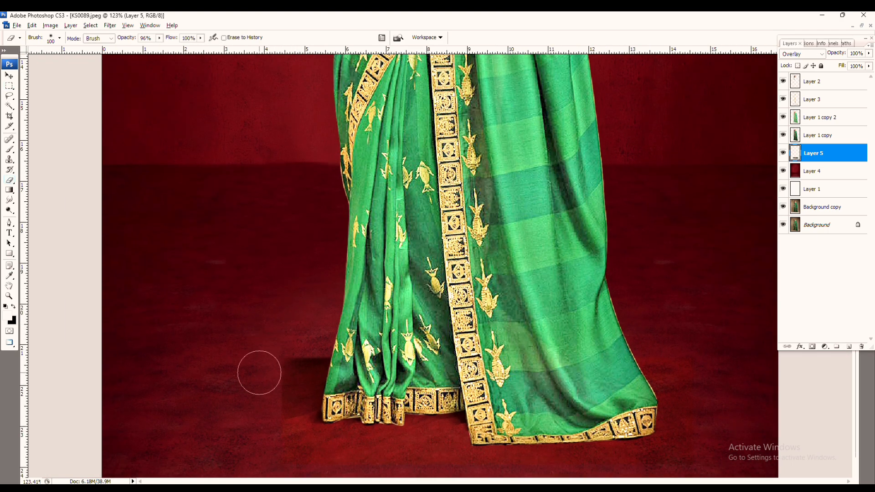
key(f)
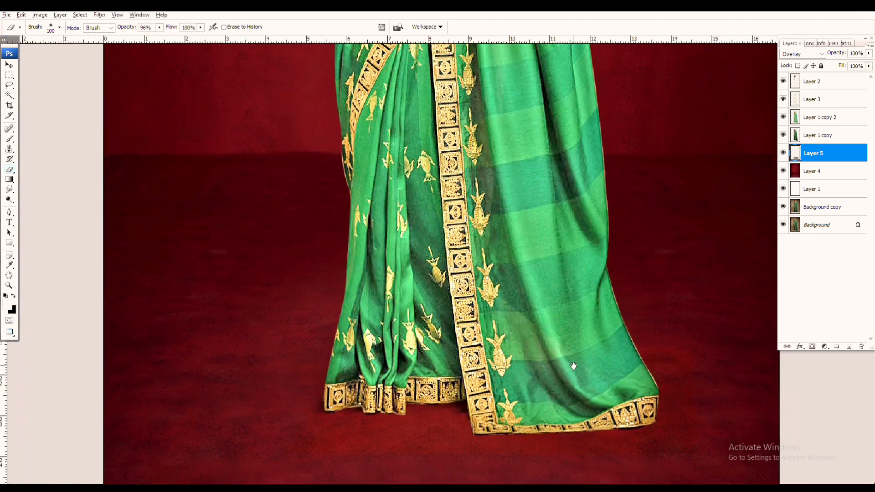
drag(573, 365, 503, 315)
scroll(547, 274, up, 2)
drag(627, 396, 673, 348)
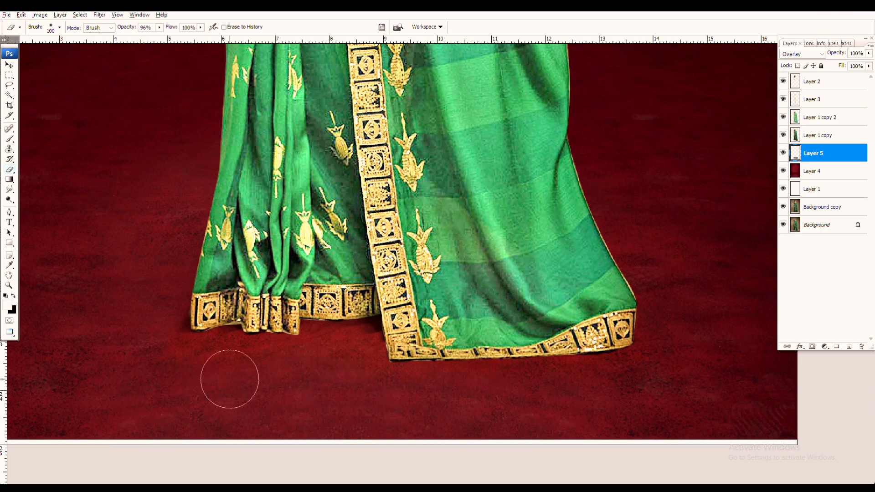
key(ctrl+0)
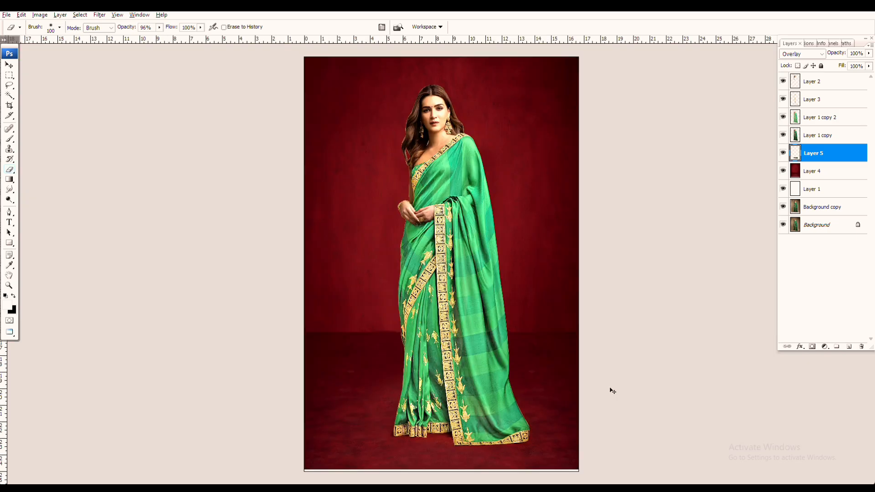
scroll(502, 273, up, 2)
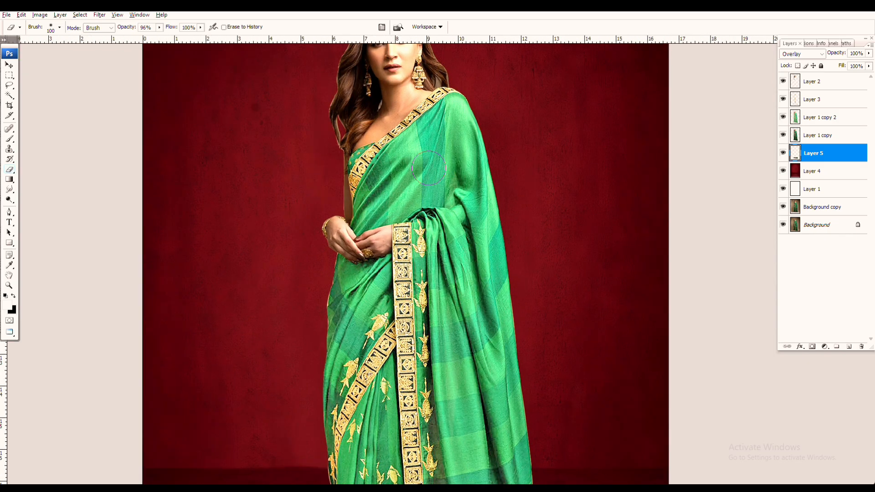
key(o)
scroll(397, 146, up, 1)
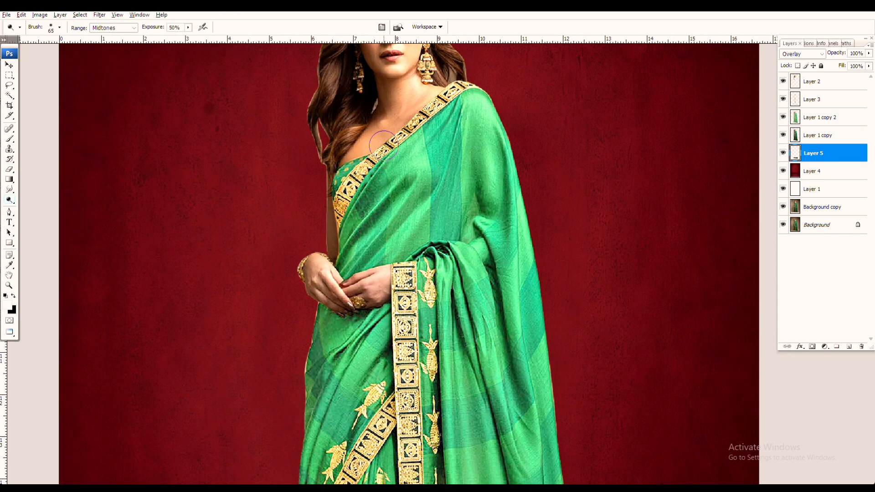
key(ctrl+0)
Trace the outline of the woman's lips with the Pen tool and convert the path to a selection.
key(p)
scroll(412, 247, up, 3)
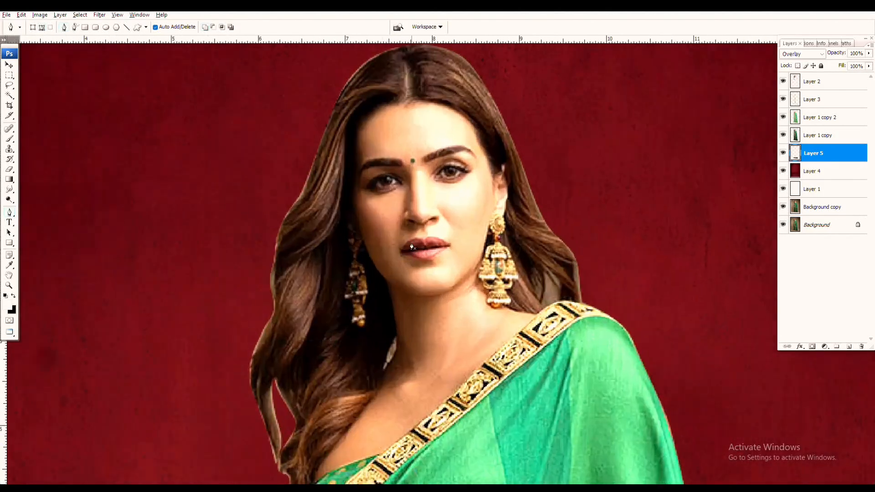
scroll(412, 247, up, 4)
click(368, 270)
drag(426, 218, 454, 208)
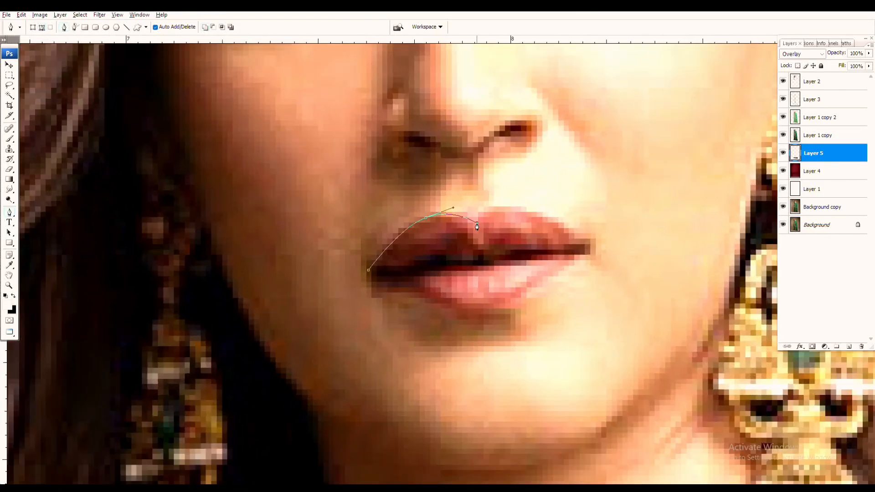
click(477, 223)
drag(528, 210, 558, 213)
click(585, 242)
drag(515, 299, 474, 313)
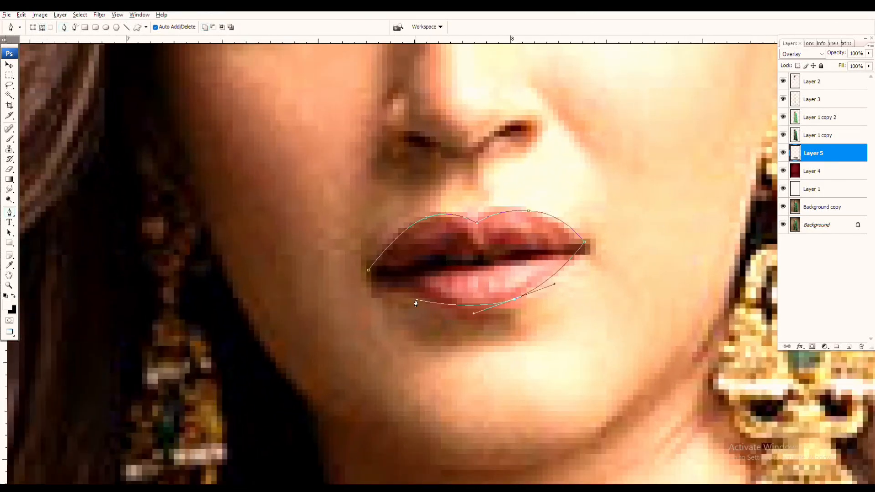
drag(368, 270, 352, 273)
key(ctrl+Return)
Make Layer 2 active, feather the lip selection by 2 pixels, and sample the red of the upper lip as foreground color.
ctrl+right_click(427, 264)
click(443, 270)
key(ctrl+alt+d)
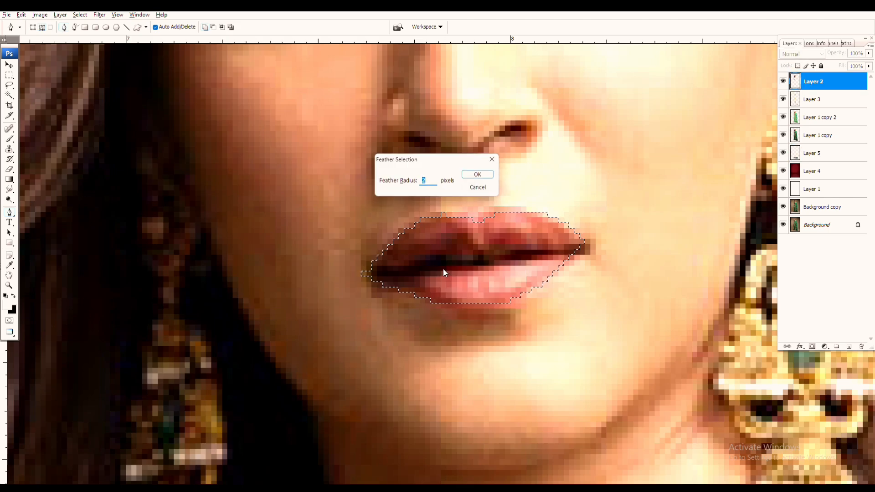
key(Return)
key(i)
click(517, 238)
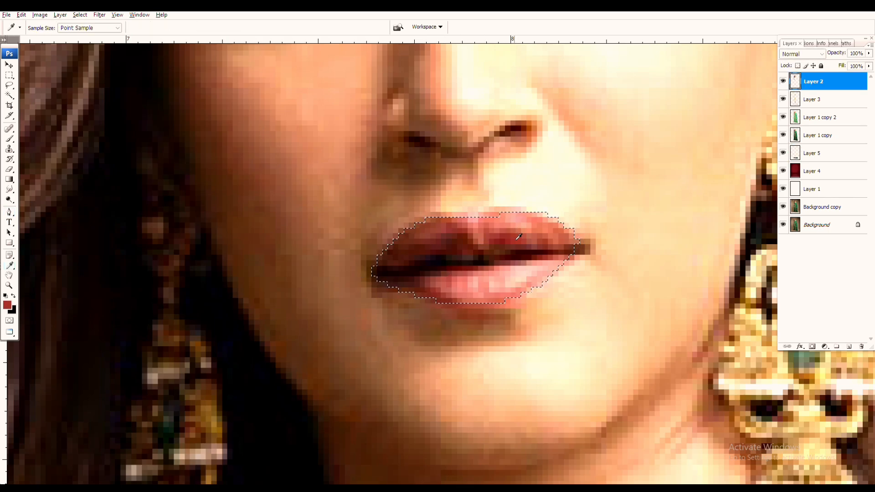
Colorize the selected lips on Layer 2 with Hue/Saturation, using hue 6 and a saturation well above 25.
key(ctrl+u)
click(710, 286)
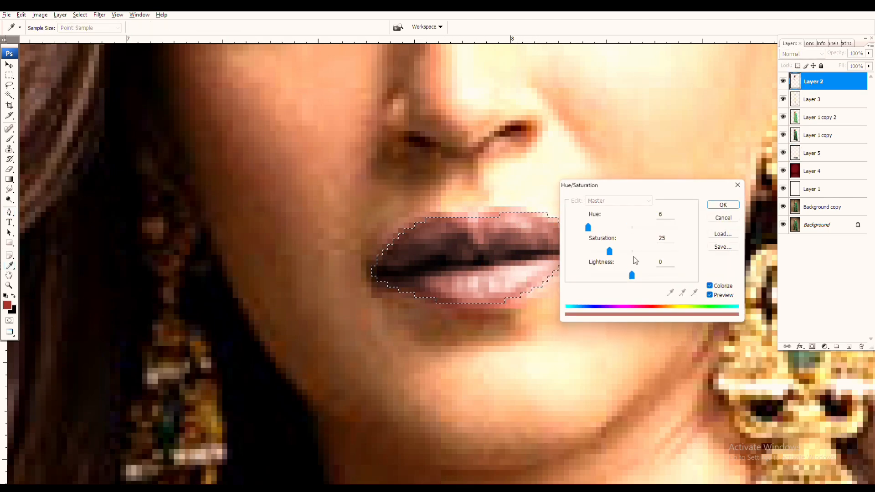
drag(609, 251, 656, 251)
key(Return)
key(ctrl+0)
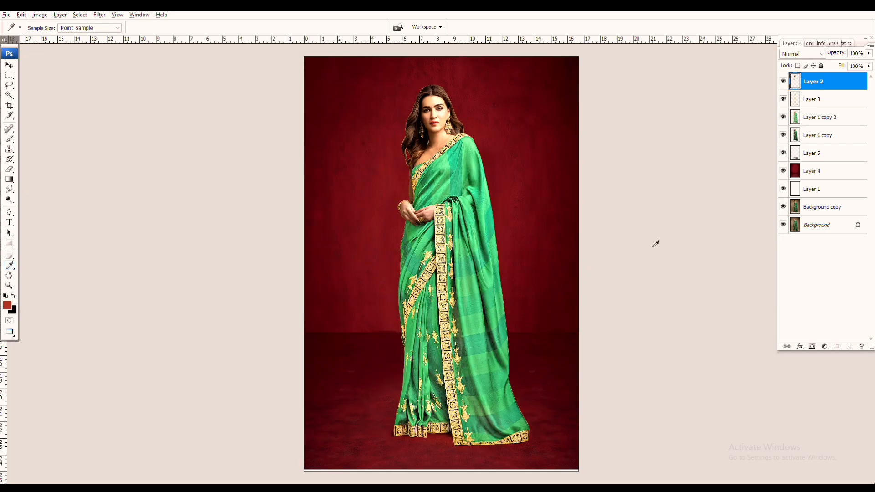
Examine the retouched woman on the red backdrop, both as a whole and close up.
key(ctrl+plus)
key(ctrl+plus)
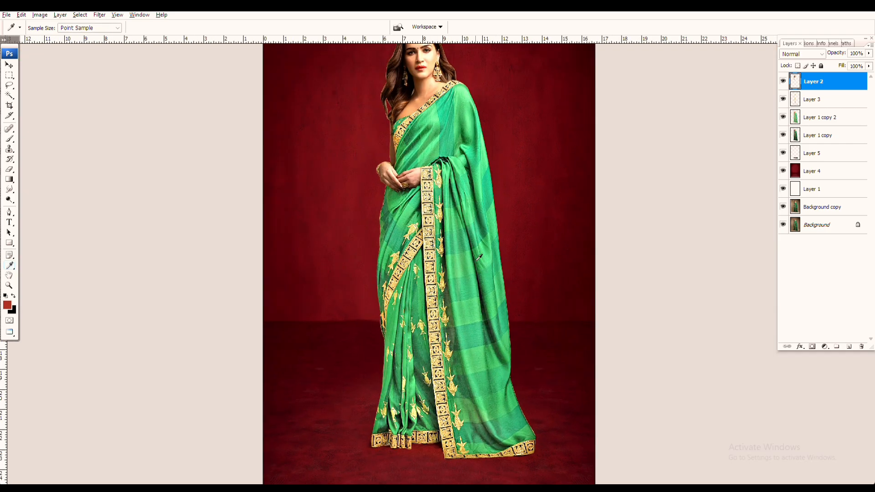
ctrl+right_click(458, 263)
click(474, 269)
key(ctrl+minus)
key(ctrl+0)
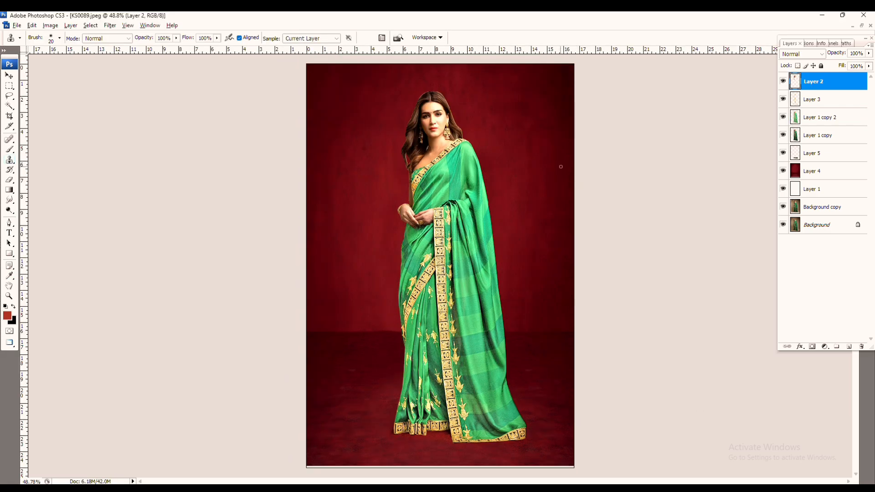
key(ctrl+plus)
key(ctrl+plus)
drag(471, 167, 459, 222)
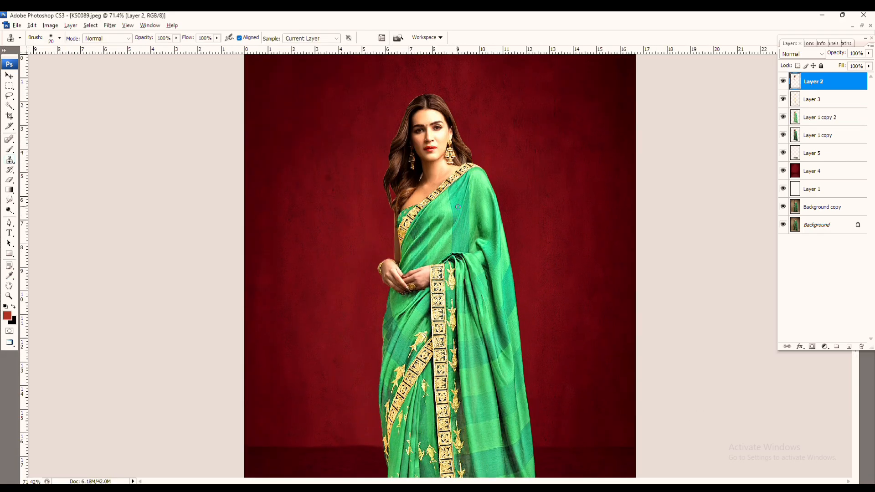
scroll(457, 207, up, 2)
scroll(459, 190, down, 3)
key(ctrl+0)
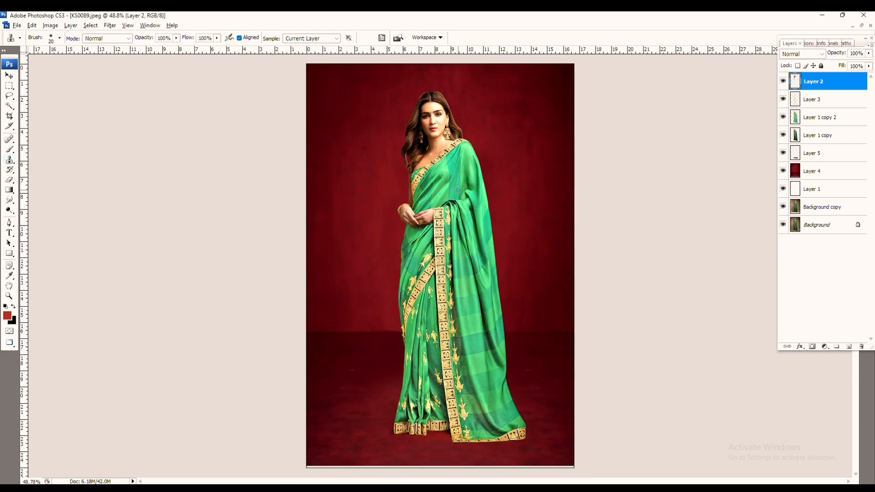
key(f)
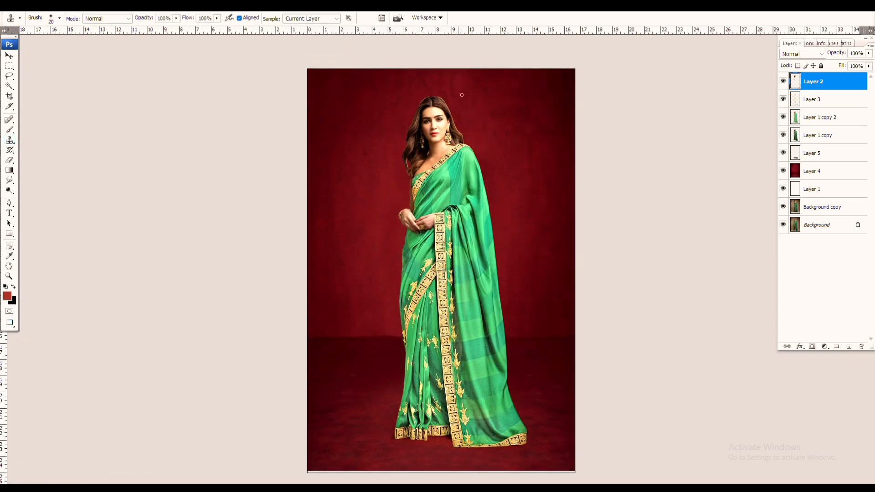
key(f)
Switch to File Explorer, open COLOR MIXING in Photoshop, and arrange it beside KS0089.jpeg with the saree document active.
key(alt+Tab)
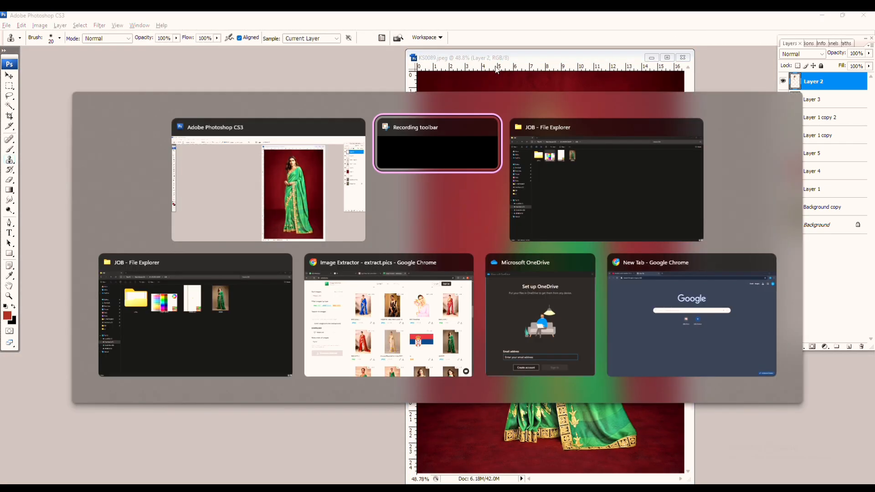
key(Tab)
key(Tab)
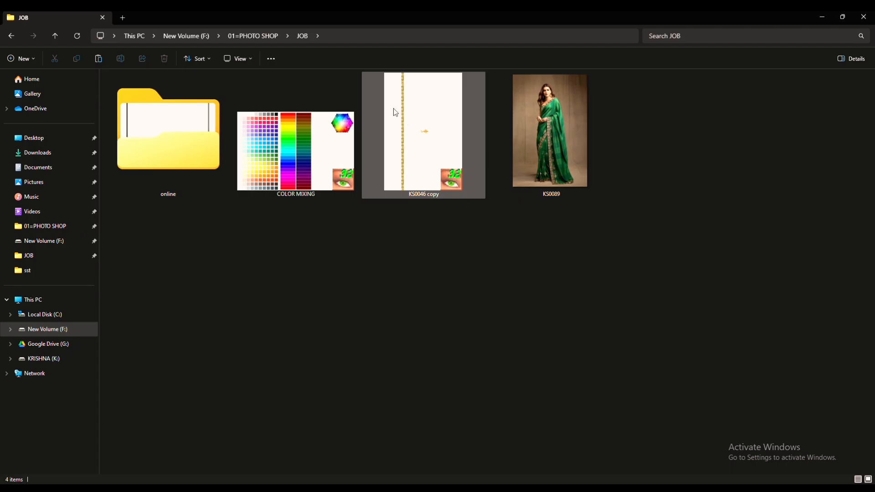
click(296, 131)
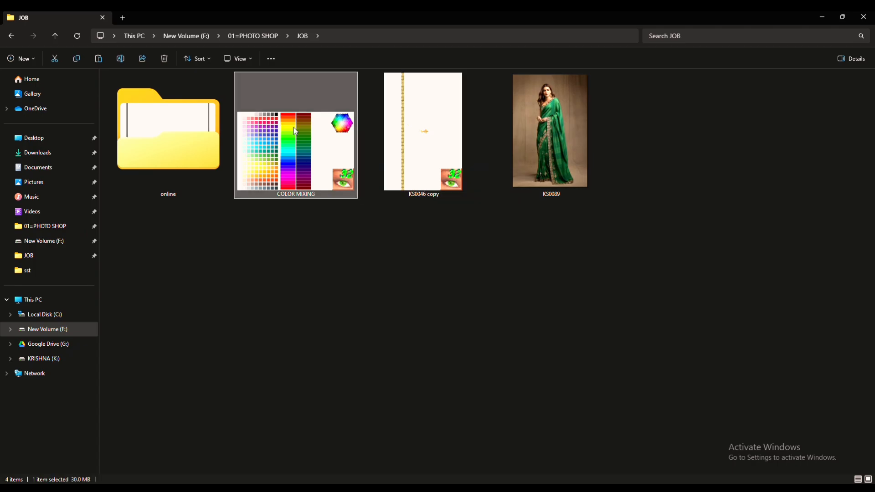
key(alt+Tab)
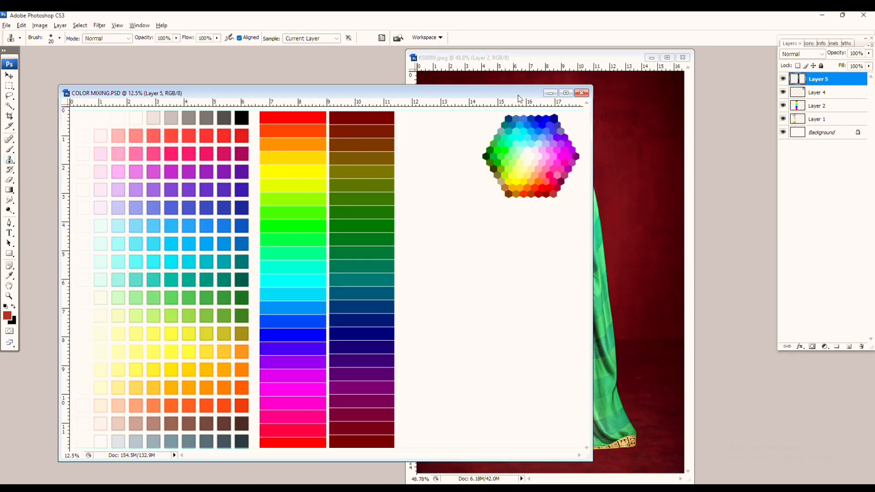
drag(519, 99, 461, 95)
click(511, 61)
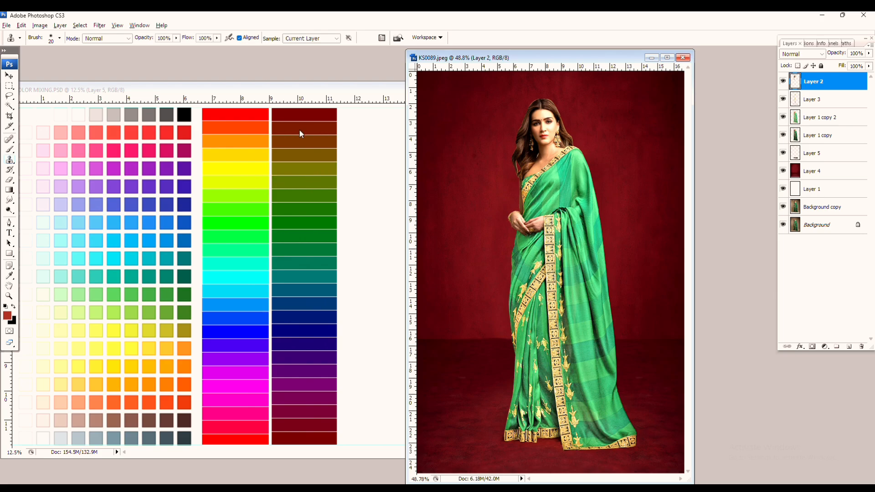
Sample an orange-red swatch from the color chart as foreground color and duplicate Layer 1 copy 2.
key(i)
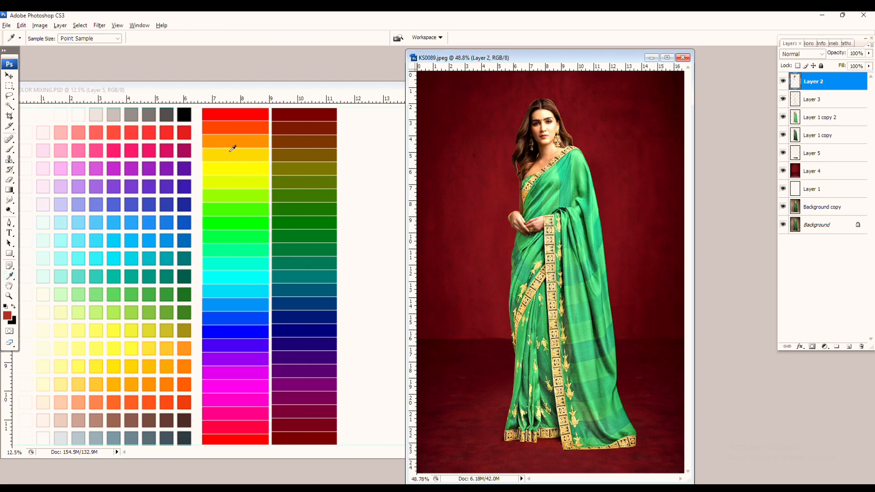
click(802, 116)
key(ctrl+j)
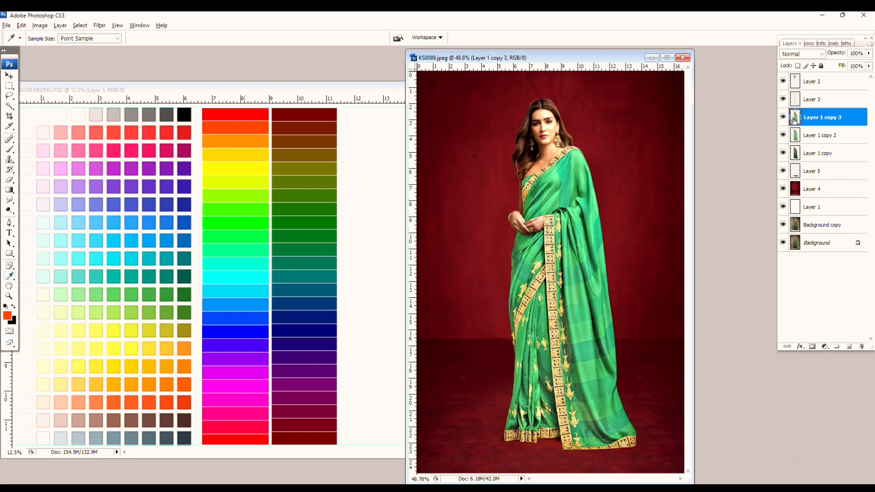
Colorize the saree on Layer 1 copy 3 orange with Hue/Saturation, using hue 15, a high saturation and raised lightness.
key(ctrl+u)
click(720, 286)
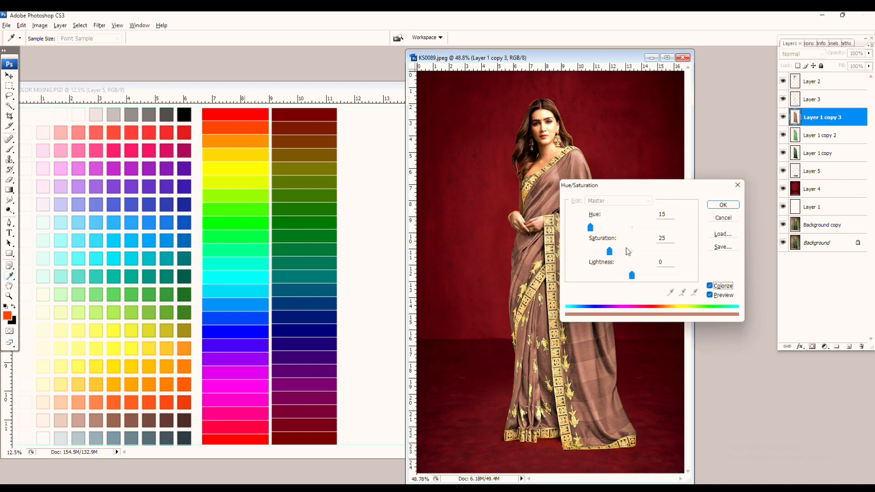
drag(609, 251, 654, 251)
key(Up)
key(Up)
key(Up)
key(Up)
key(Tab)
key(Up)
key(Up)
key(Up)
key(Up)
key(Up)
key(Up)
key(Up)
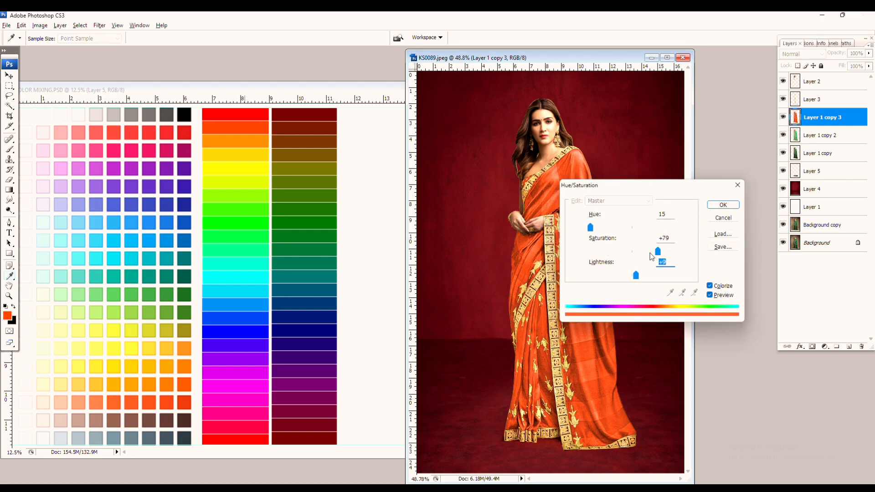
click(657, 249)
key(Up)
key(Up)
key(Up)
key(Up)
key(Tab)
key(Up)
key(Up)
key(Return)
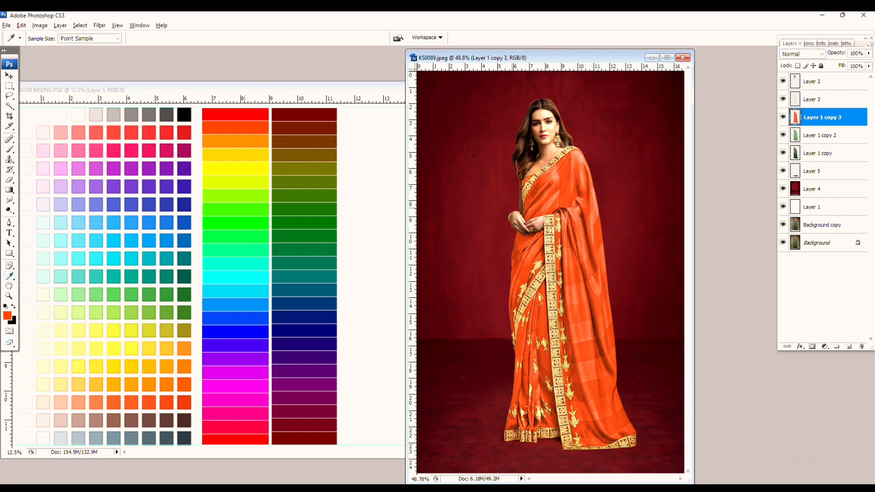
Save a layered Photoshop copy of the orange saree version as 01++ in the JOB folder.
key(ctrl+shift+s)
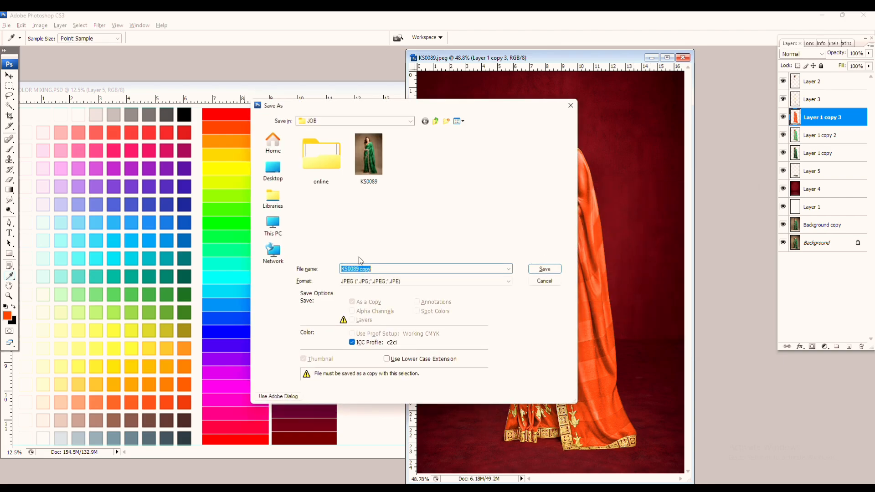
click(369, 284)
scroll(369, 301, up, 2)
click(367, 292)
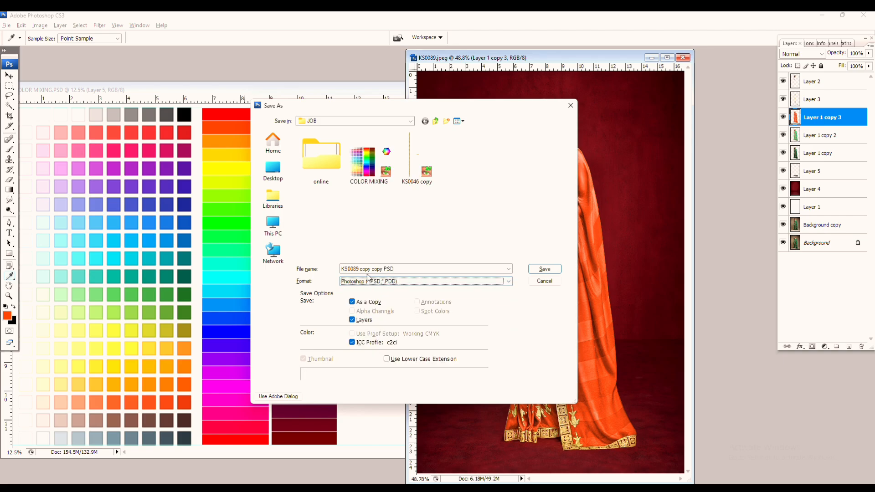
click(368, 270)
key(BackSpace)
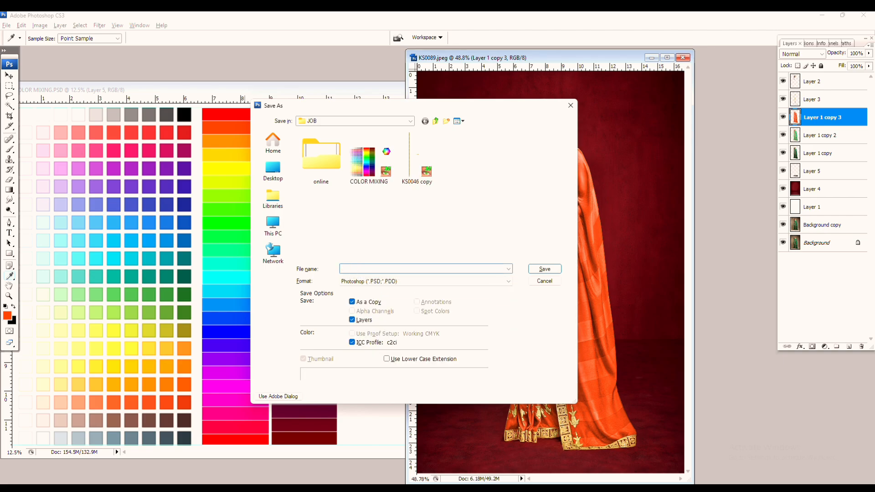
text(01++)
key(Return)
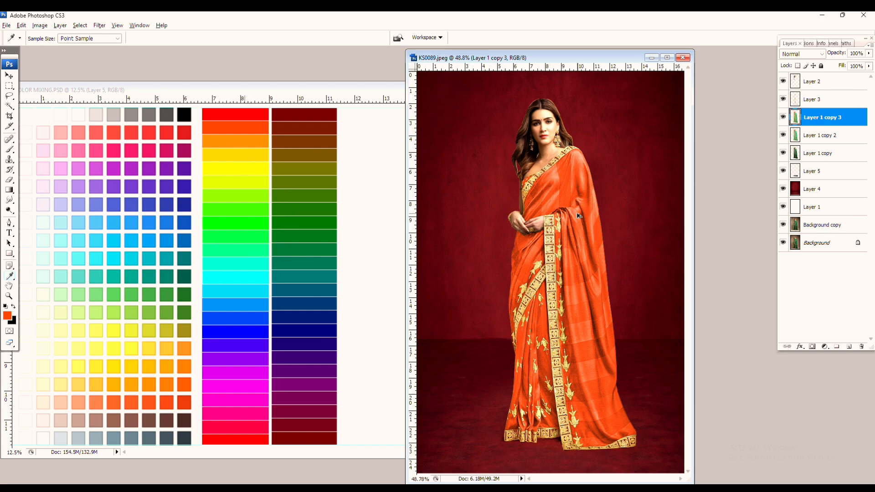
Undo the orange recolor, sample blue from the chart, and colorize the saree with hue 240, saturation about 52 and lightness -12.
key(ctrl+z)
click(235, 336)
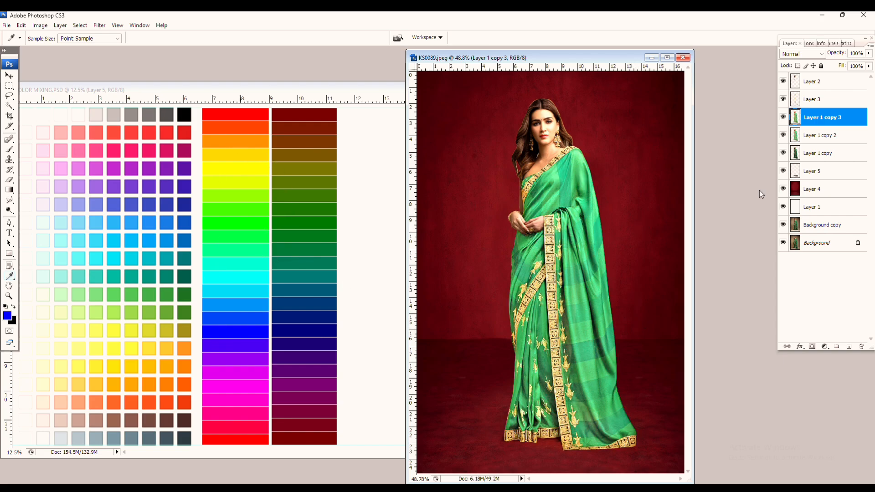
key(ctrl+u)
click(710, 286)
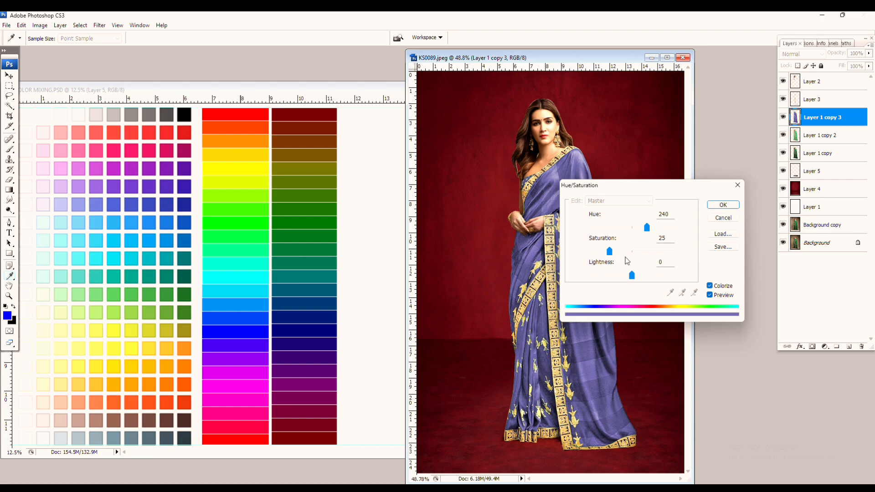
click(632, 251)
key(Tab)
key(Down)
key(Down)
key(Down)
key(Down)
key(Down)
key(Down)
key(Down)
key(Down)
key(Down)
key(Down)
key(Down)
key(Down)
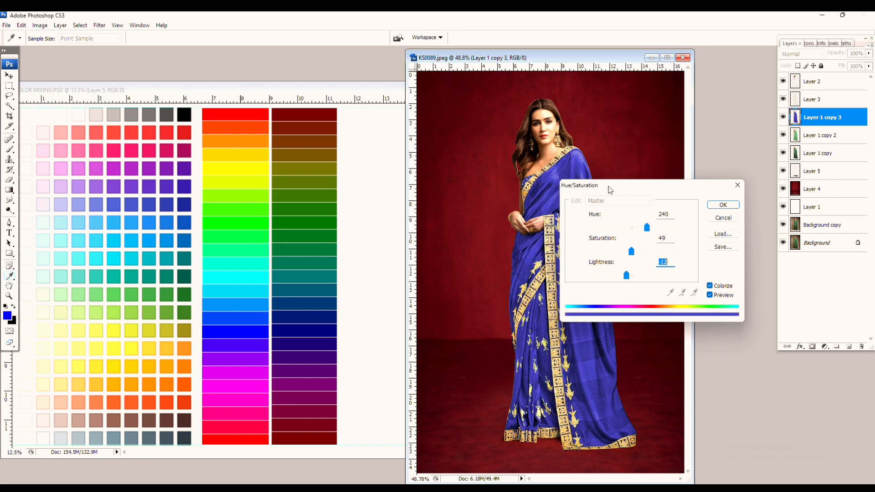
drag(610, 190, 696, 155)
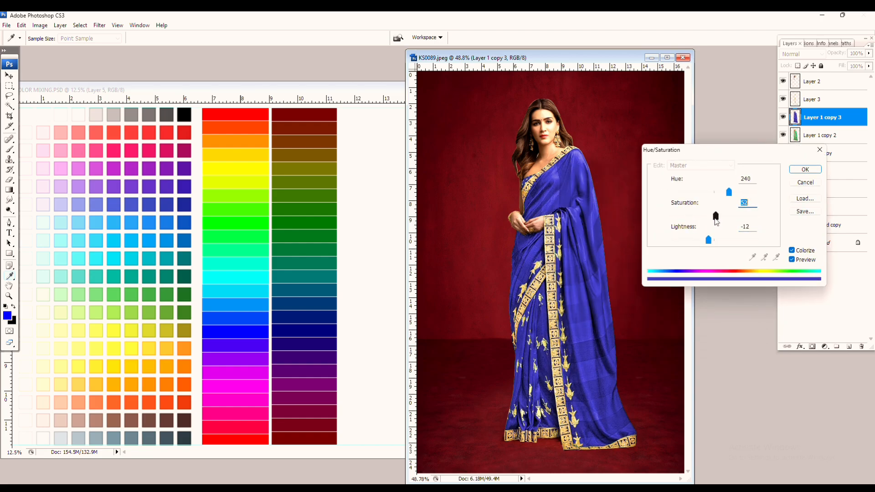
key(Return)
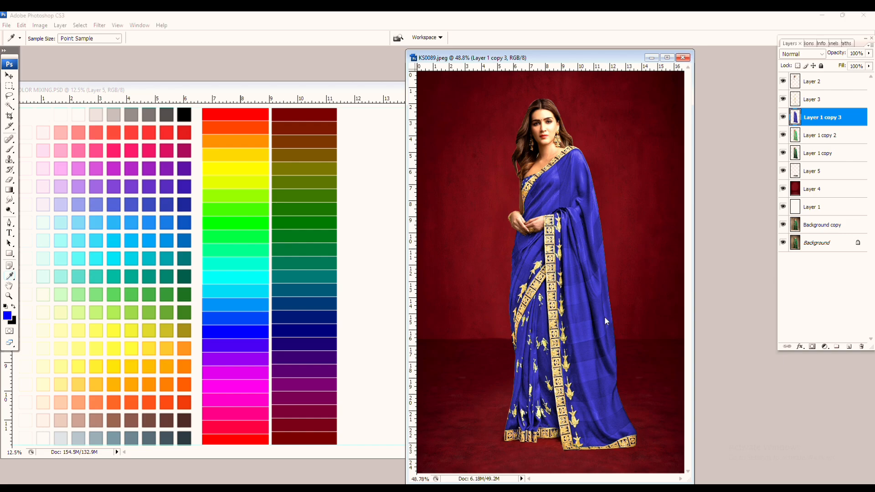
Save a layered Photoshop copy of the blue saree version as 02++ in the JOB folder.
key(ctrl+shift+s)
click(388, 281)
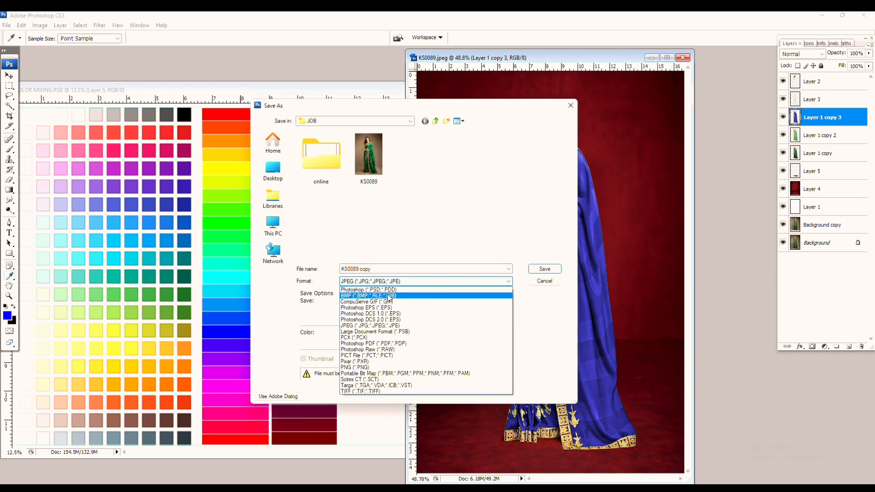
click(368, 290)
click(379, 269)
text(02)
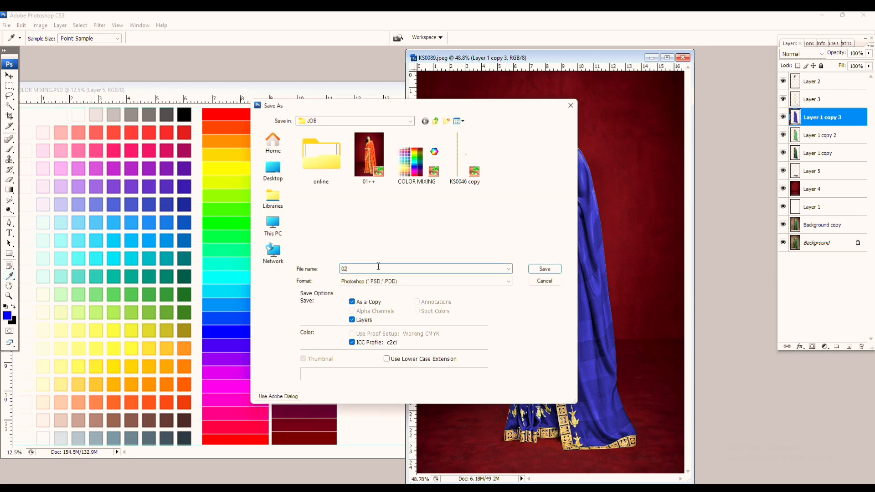
key(Return)
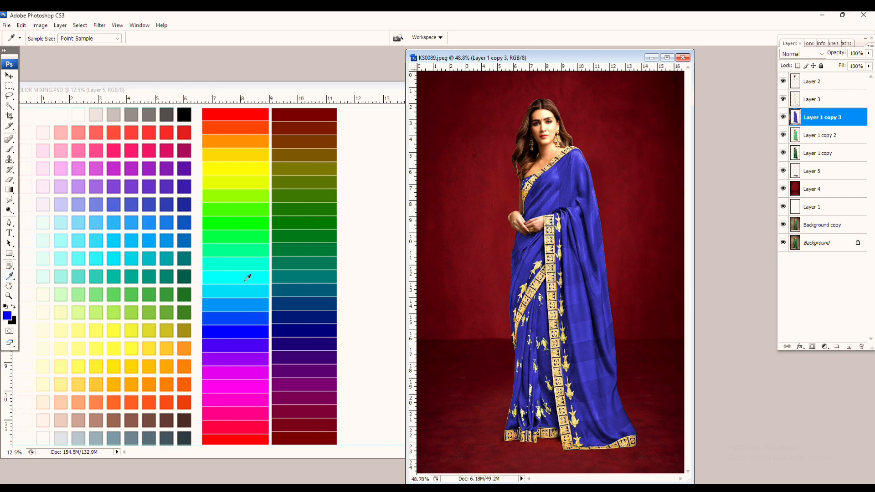
Undo the blue recolor, sample magenta from the chart, and colorize the saree purple with hue 282, saturation 100 and lightness -11.
click(249, 386)
key(ctrl+z)
key(ctrl+u)
click(792, 250)
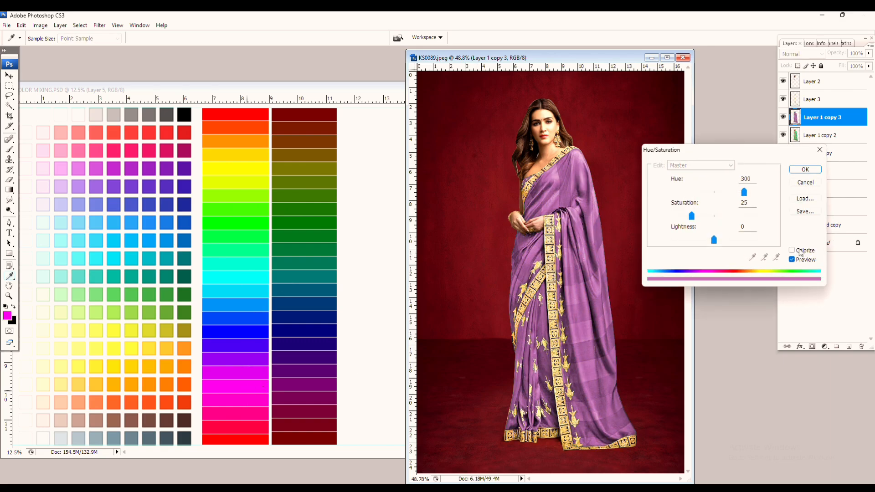
drag(707, 217, 737, 188)
key(Tab)
key(Down)
key(Down)
key(Down)
key(Down)
key(Down)
key(Down)
key(Down)
key(Down)
key(Up)
key(Tab)
key(Down)
key(Down)
key(Tab)
key(Up)
key(Up)
key(Up)
key(Up)
key(Up)
key(Up)
key(Tab)
key(Up)
key(Up)
key(Up)
key(Tab)
key(Up)
key(Up)
key(Tab)
key(Up)
key(Up)
key(Up)
key(Tab)
key(Up)
key(Up)
key(Tab)
key(Down)
key(Down)
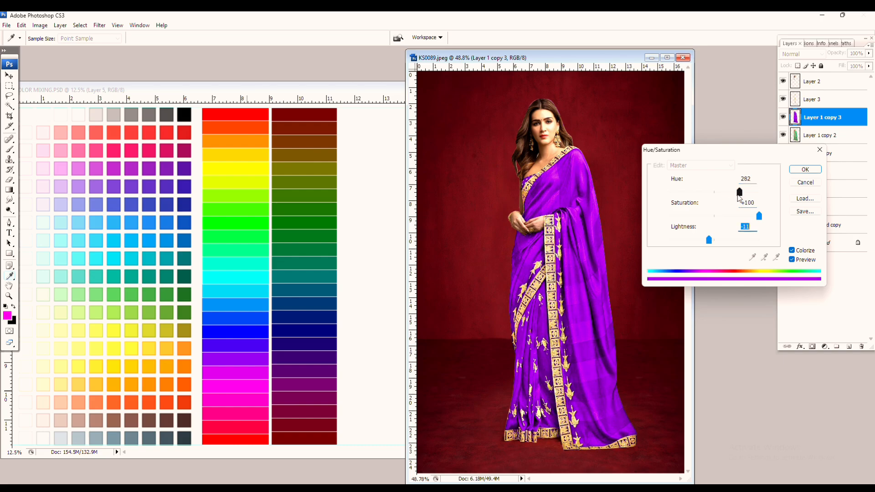
key(Return)
Save a layered Photoshop copy of the purple saree version as 03++ in the JOB folder.
key(ctrl+shift+s)
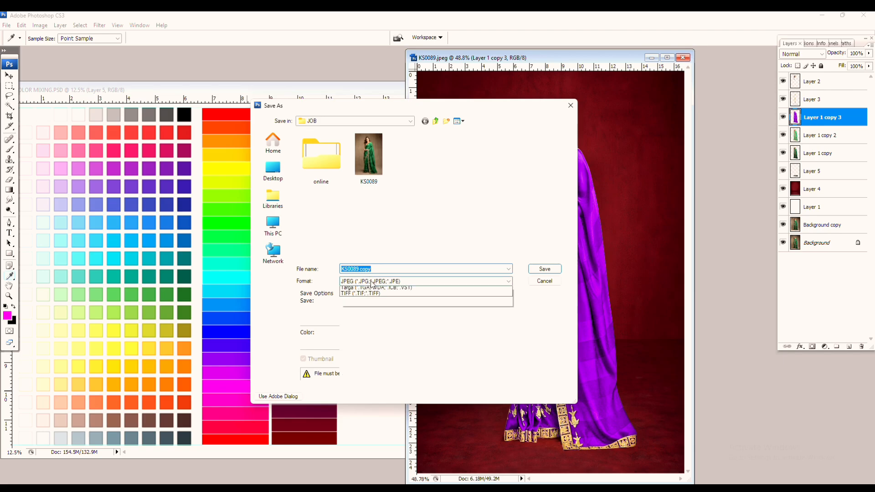
click(377, 281)
click(378, 289)
text(03++)
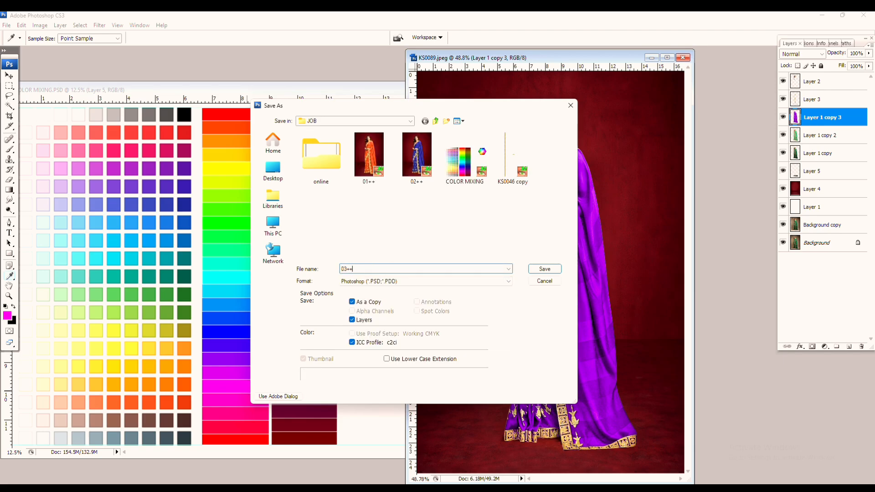
key(Return)
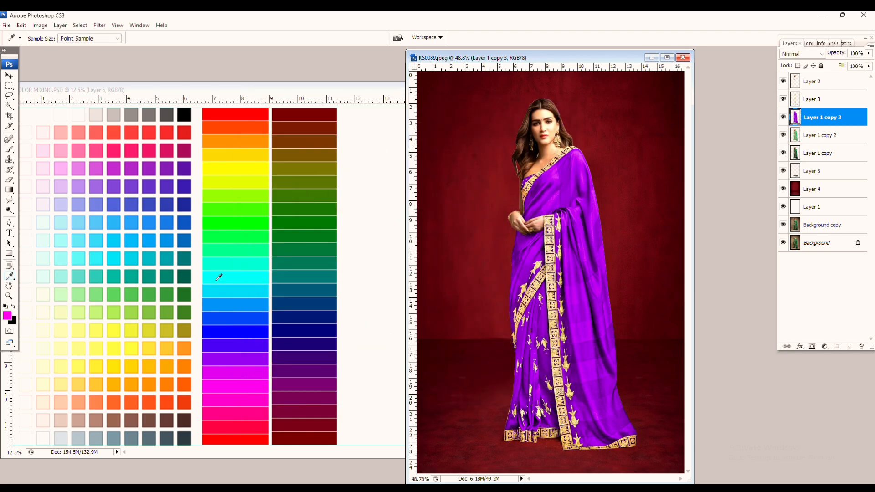
Undo the purple recolor, sample turquoise from the chart, and colorize the saree with hue 169, saturation 86 and lightness -12.
key(ctrl+z)
key(ctrl+u)
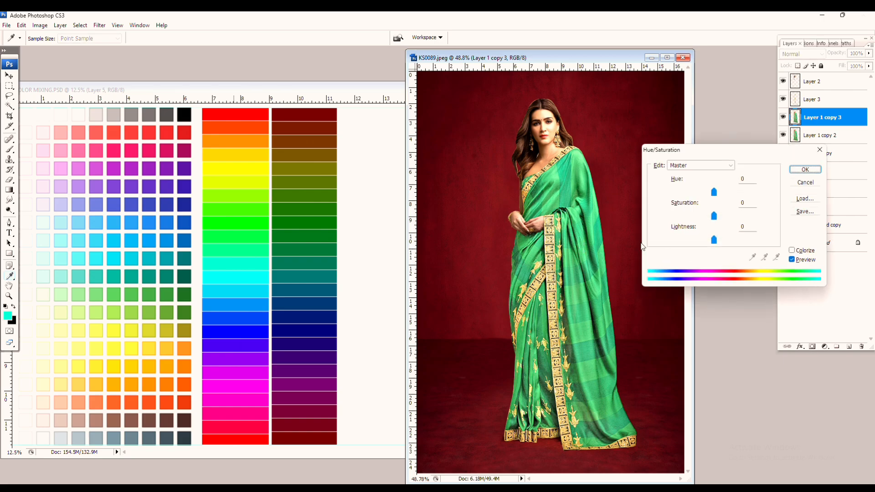
click(794, 252)
drag(692, 216, 720, 217)
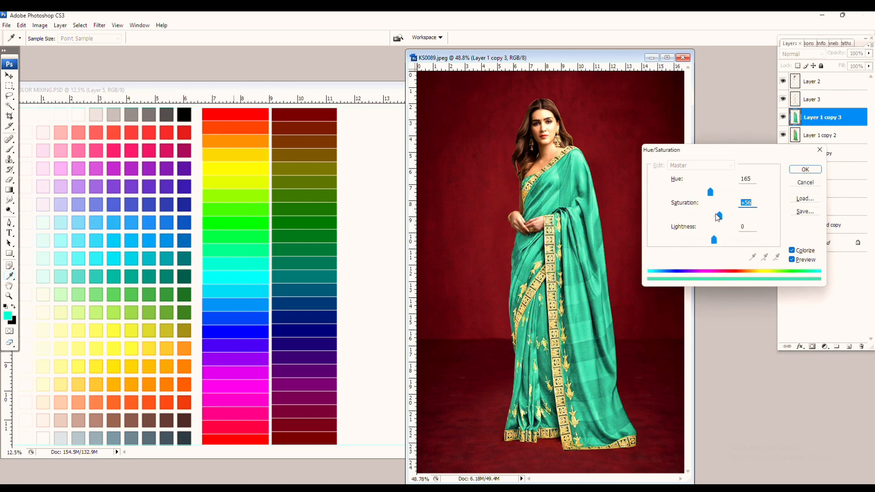
key(Tab)
key(Down)
key(Down)
key(Down)
key(Down)
key(Down)
click(715, 192)
key(Down)
key(Down)
key(Down)
key(Down)
key(Tab)
key(Up)
key(Up)
key(Up)
key(Up)
key(Tab)
key(Up)
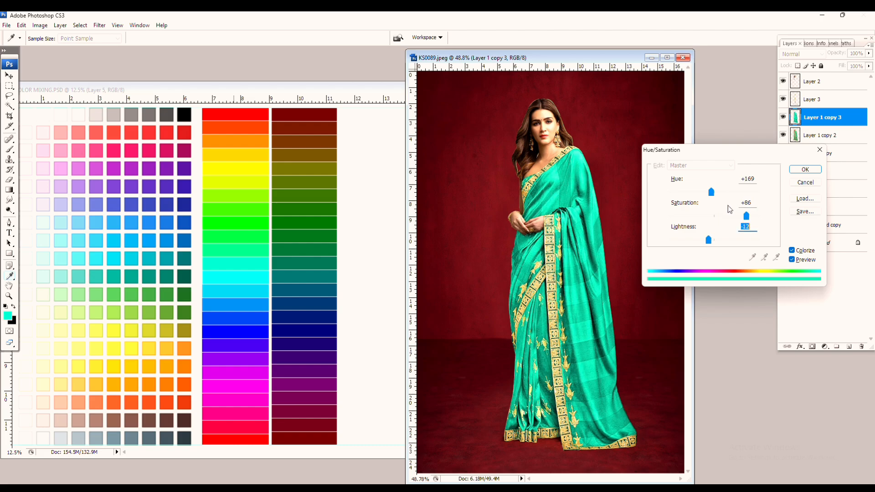
key(Return)
Save a layered Photoshop copy of the turquoise saree version as 04++ in the JOB folder.
key(ctrl+shift+s)
click(365, 281)
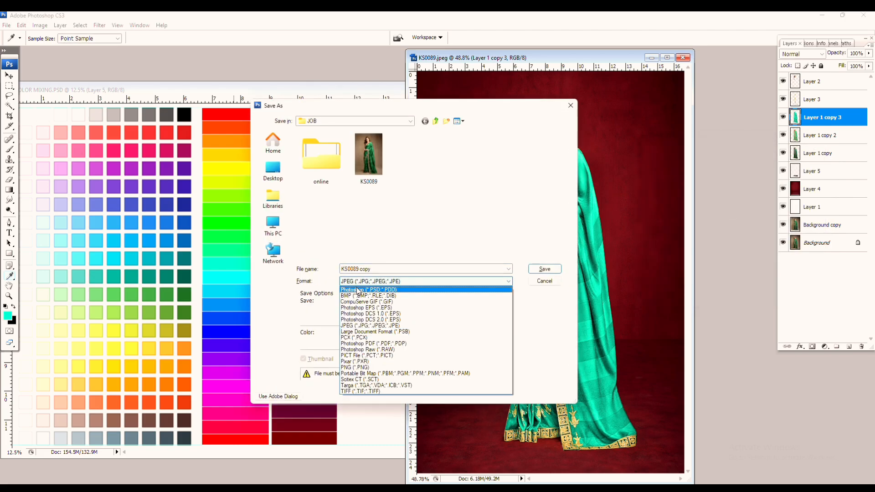
click(364, 287)
text(04++)
key(Return)
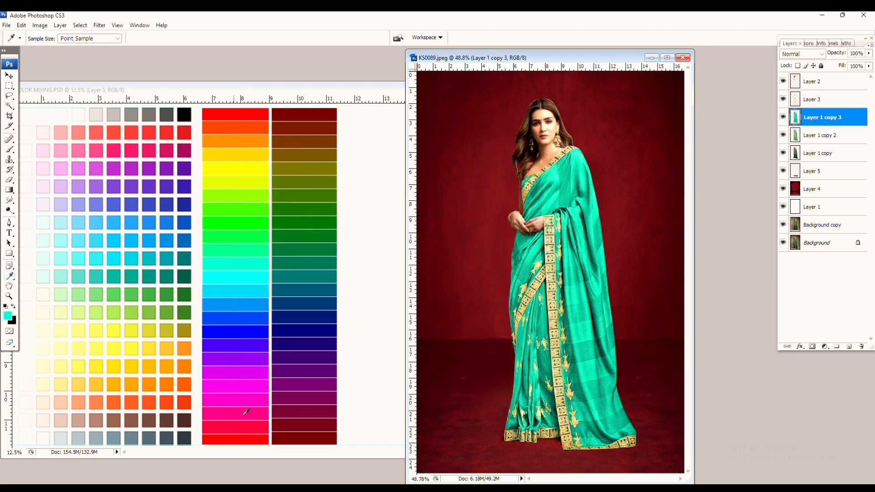
Sample pure red from the chart and colorize the original green saree with hue 0, saturation about 90 and lightness -12.
click(265, 114)
key(ctrl+u)
click(792, 250)
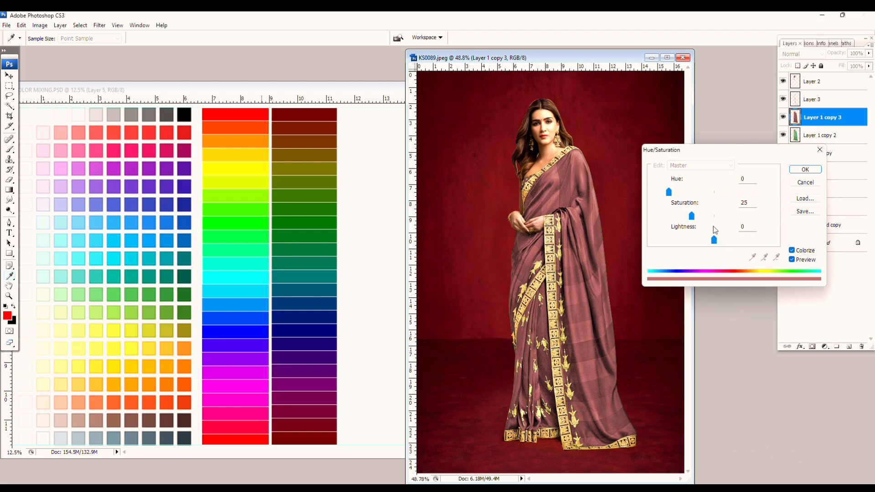
drag(691, 215, 744, 211)
drag(715, 240, 748, 218)
click(668, 192)
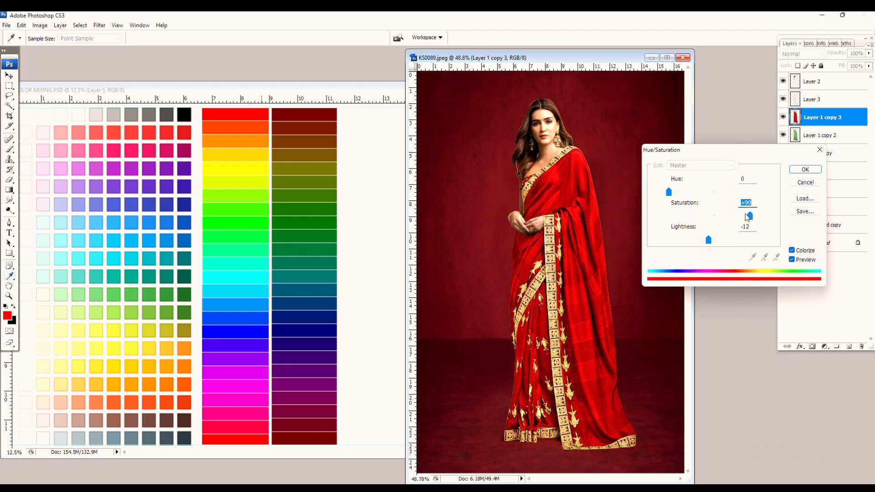
key(Down)
key(Down)
key(Down)
key(Down)
key(Down)
key(Return)
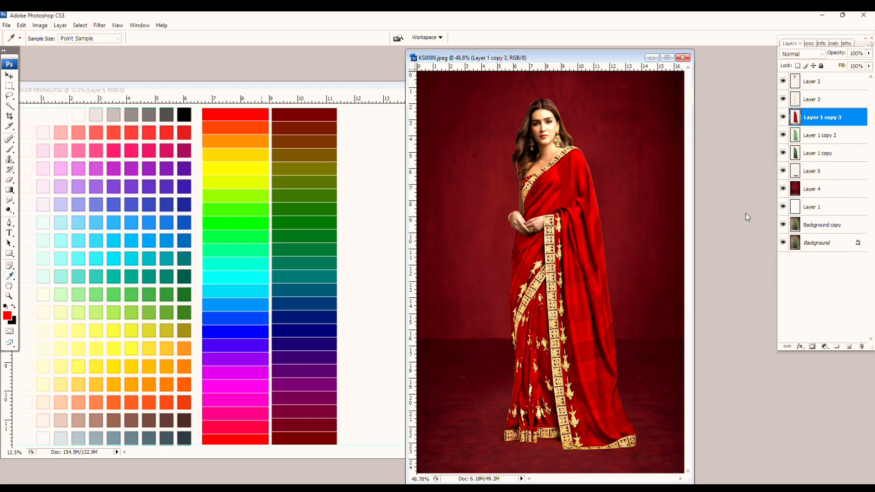
Save a layered Photoshop copy of the red saree version as 05++ in the JOB folder.
key(ctrl+shift+s)
click(376, 282)
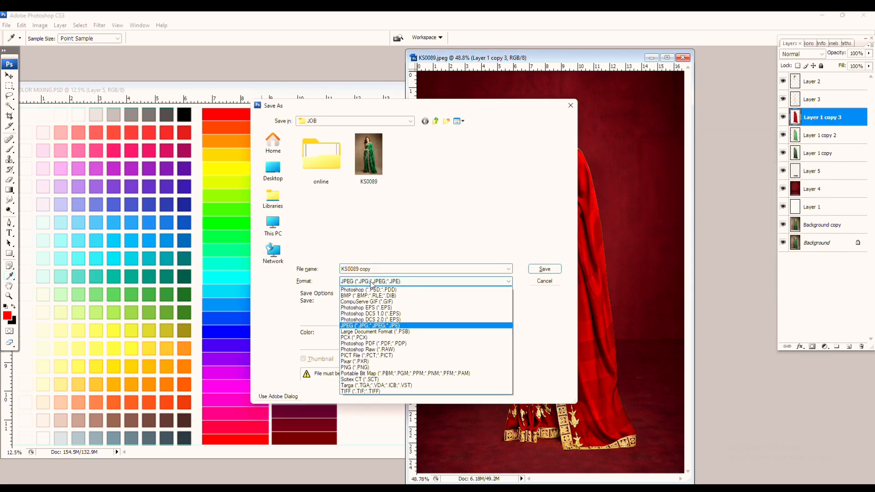
click(376, 289)
triple_click(376, 269)
text(05++)
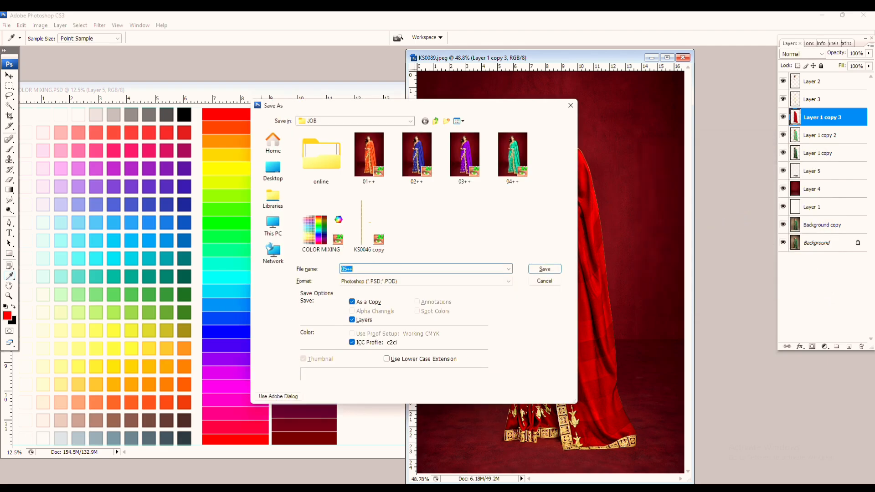
key(Return)
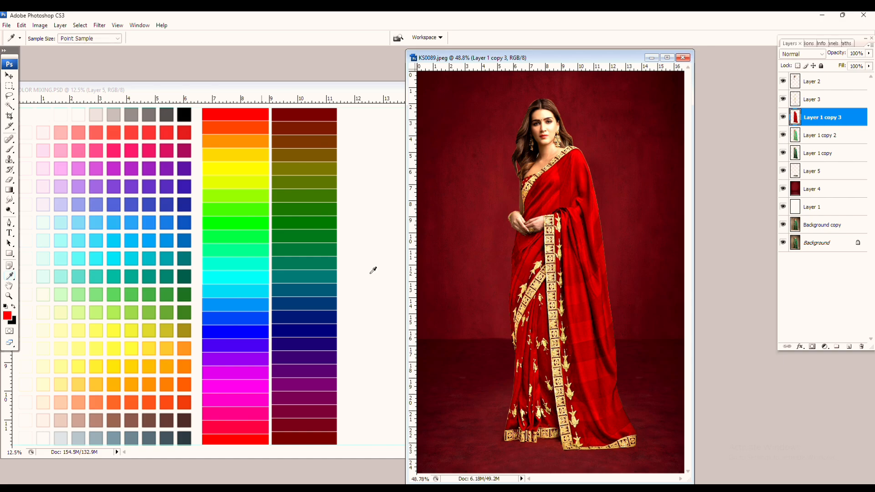
Undo the red recolor, sample yellow from the chart, and colorize the original green saree with hue 60 and saturation 72.
key(ctrl+alt+z)
key(ctrl+alt+z)
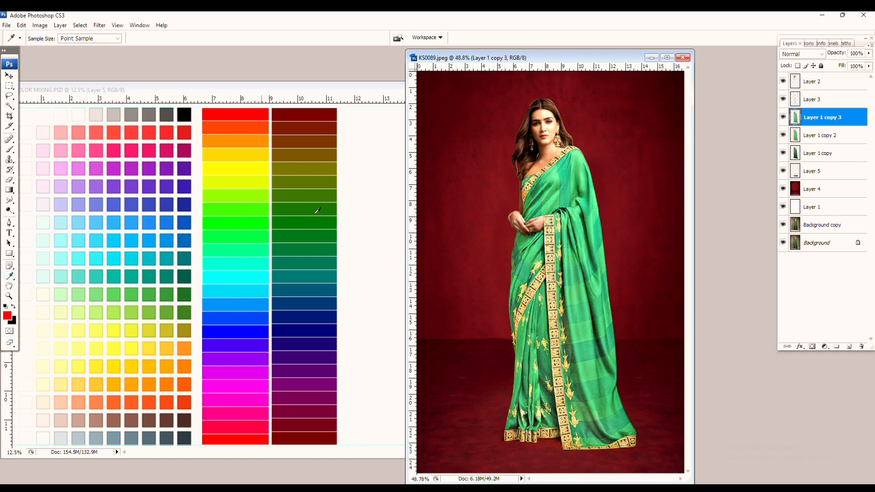
click(261, 166)
key(ctrl+u)
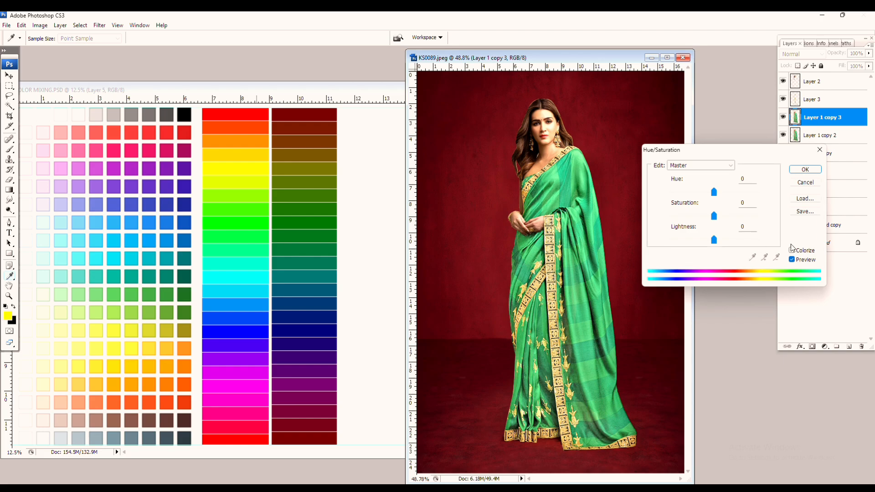
click(797, 254)
drag(690, 216, 736, 214)
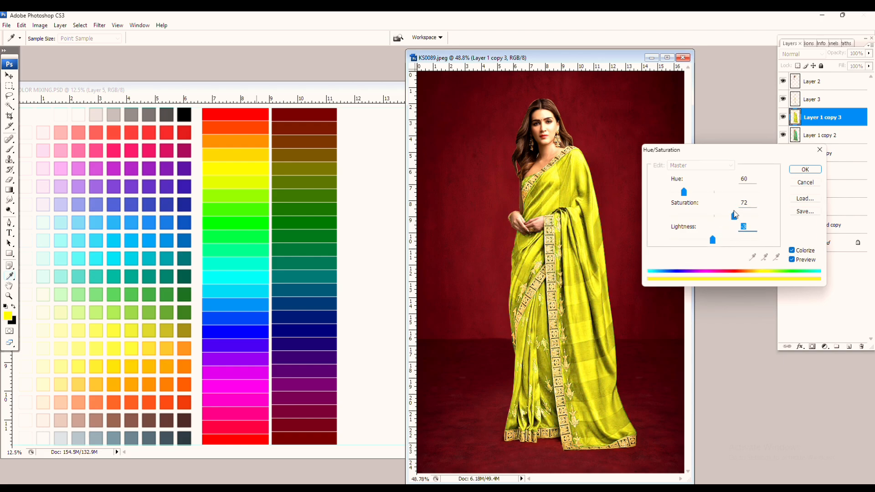
Shift the saree's colorize settings to hue 35 and saturation 81, and raise the lightness for a brighter orange.
drag(682, 194, 676, 194)
key(Tab)
key(Up)
key(Up)
key(Up)
key(Up)
key(Up)
key(Up)
key(Up)
key(Up)
key(Up)
key(Tab)
key(Up)
key(Up)
key(Up)
key(Up)
key(Up)
key(Up)
key(Up)
key(Up)
key(Up)
key(Up)
key(Up)
key(Up)
key(Up)
key(Up)
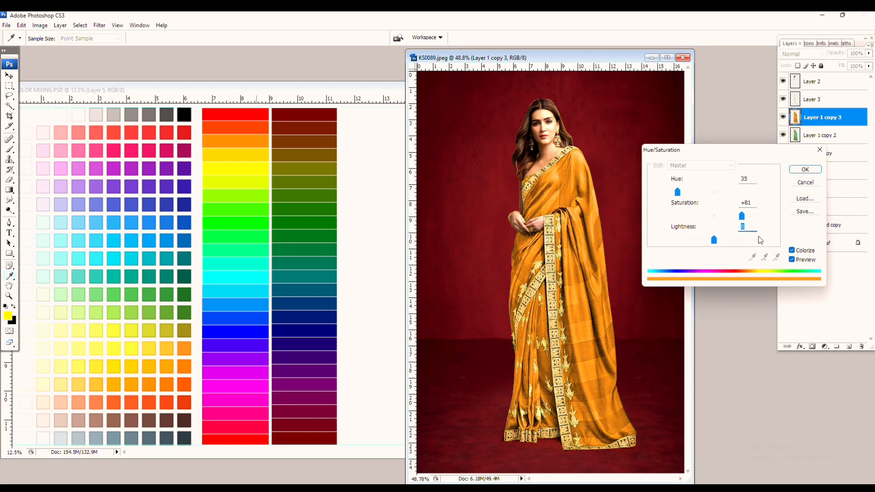
key(Up)
key(Up)
key(Up)
Fine-tune the orange saree's saturation and lower its lightness to slightly below +9.
click(750, 217)
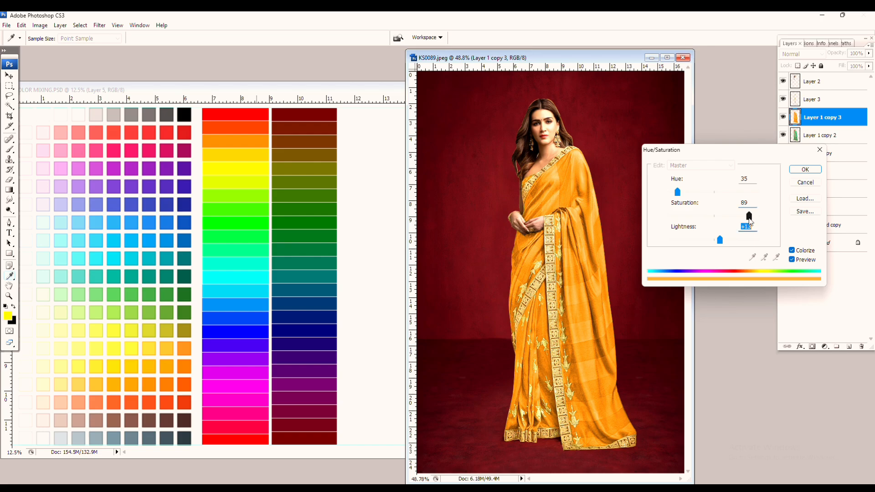
key(Down)
key(Down)
key(Down)
key(Down)
key(Down)
key(Down)
key(Down)
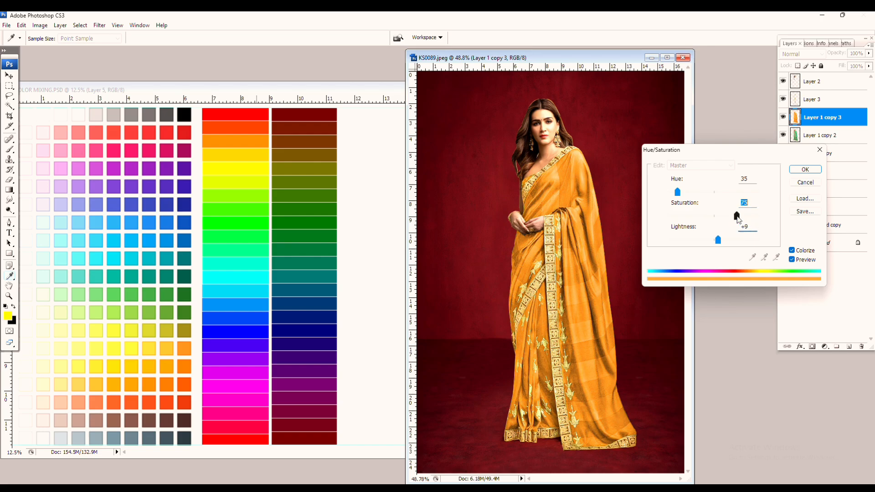
drag(739, 219, 744, 219)
key(Tab)
key(Down)
key(Down)
key(Down)
Set the colorize hue to 31 and saturation to 93, raise the lightness slightly, and apply the yellow-orange recolor.
click(678, 192)
key(Down)
key(Down)
key(Down)
key(Down)
key(Tab)
key(Up)
key(Up)
key(Up)
key(Up)
key(Tab)
key(Up)
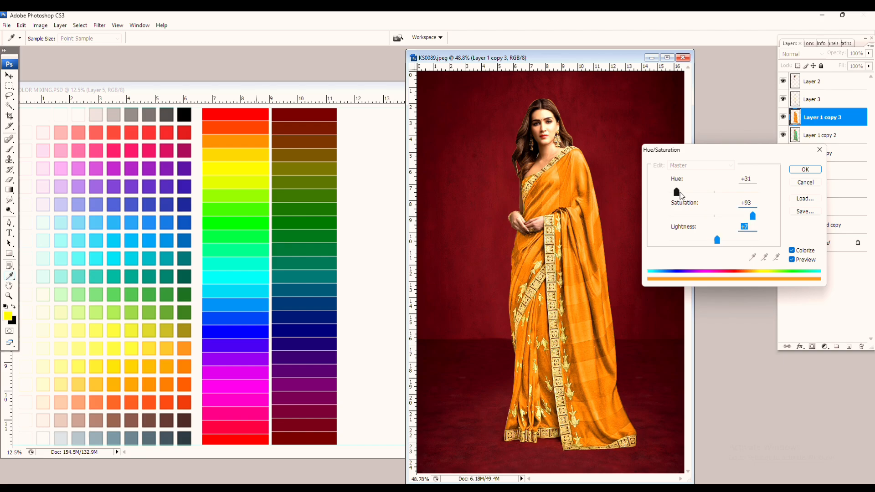
key(Up)
key(Up)
key(Up)
key(Up)
key(Up)
key(Return)
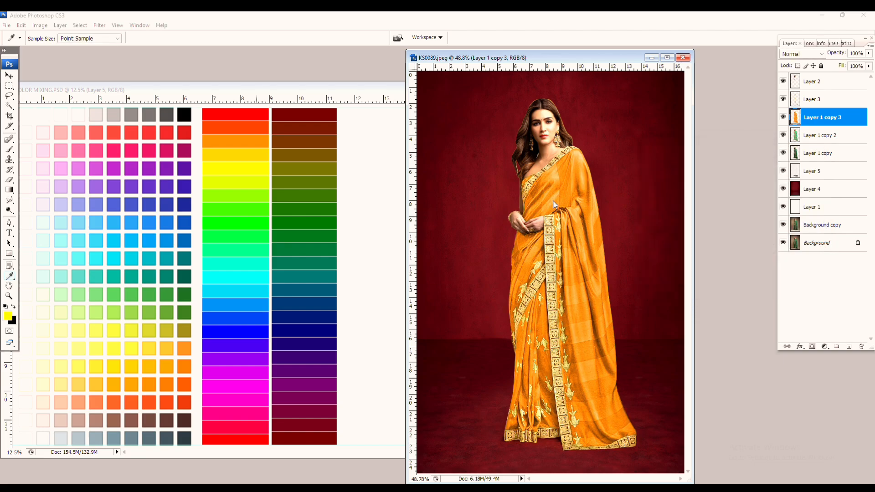
Save a layered Photoshop copy of the yellow-orange saree version as 06 in the JOB folder.
key(ctrl+shift+s)
click(374, 281)
scroll(374, 310, up, 3)
click(373, 289)
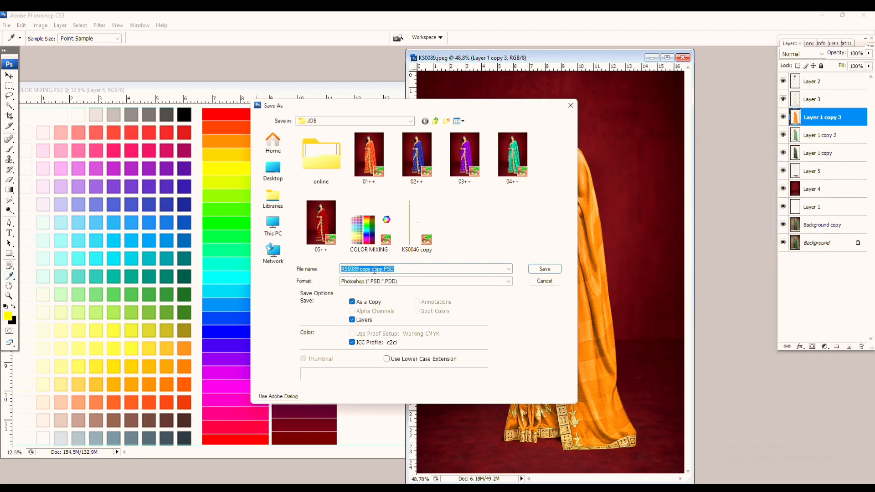
text(06)
key(Return)
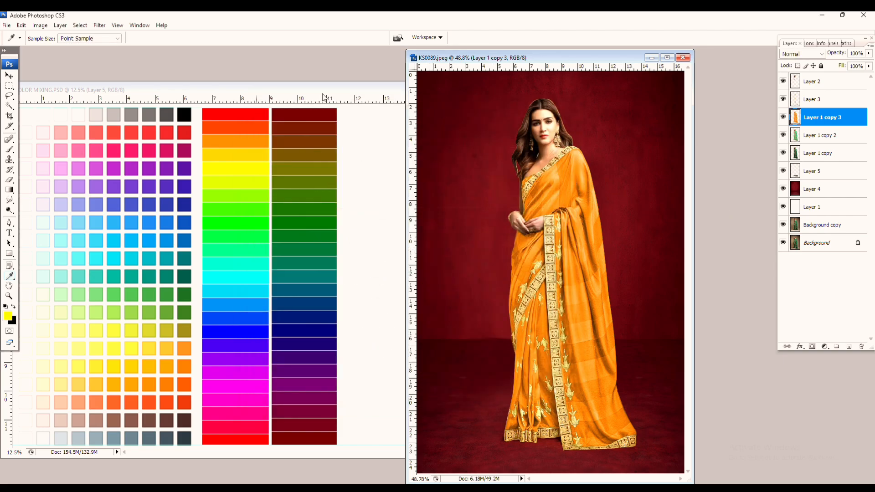
Switch to File Explorer and open the saree files 01 through 06 from the JOB folder in Photoshop.
key(alt+Tab)
click(189, 272)
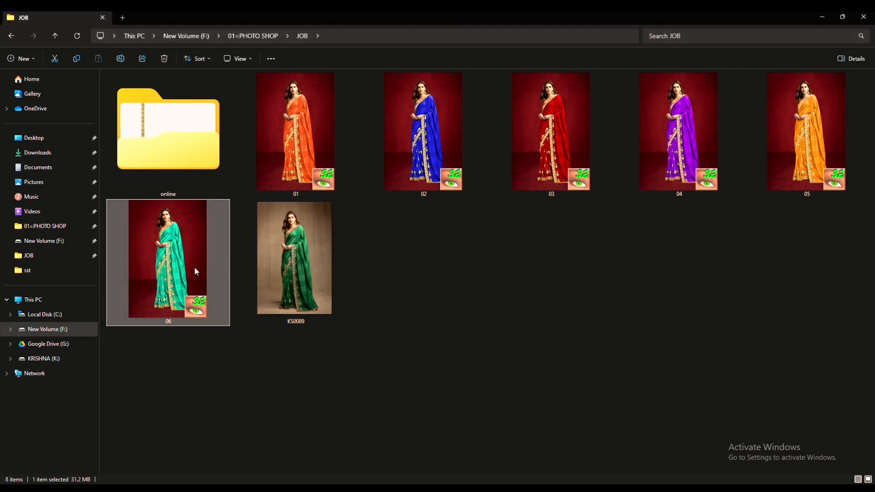
shift+click(292, 146)
drag(292, 146, 549, 357)
key(alt+Tab)
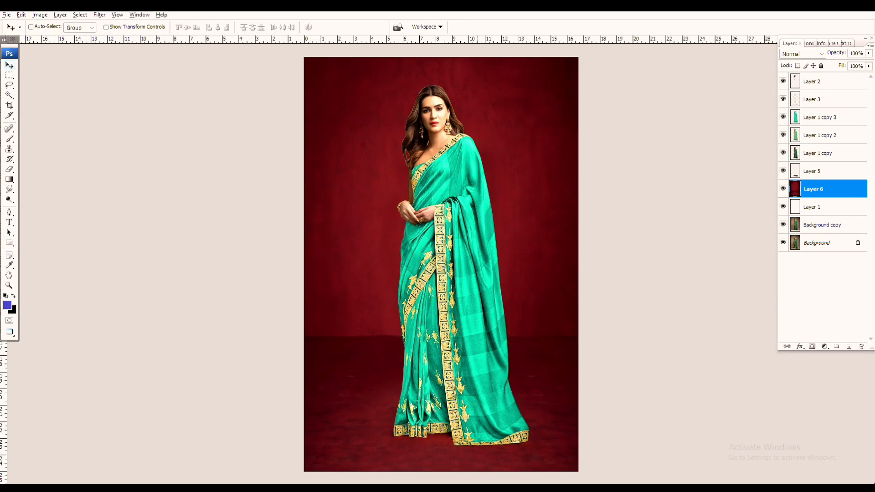
Tile the six saree documents in a grid and frame the woman in all of them at matching zoom.
key(alt+w)
key(a)
key(c)
drag(405, 150, 434, 201)
alt+shift+click(447, 199)
alt+shift+click(446, 197)
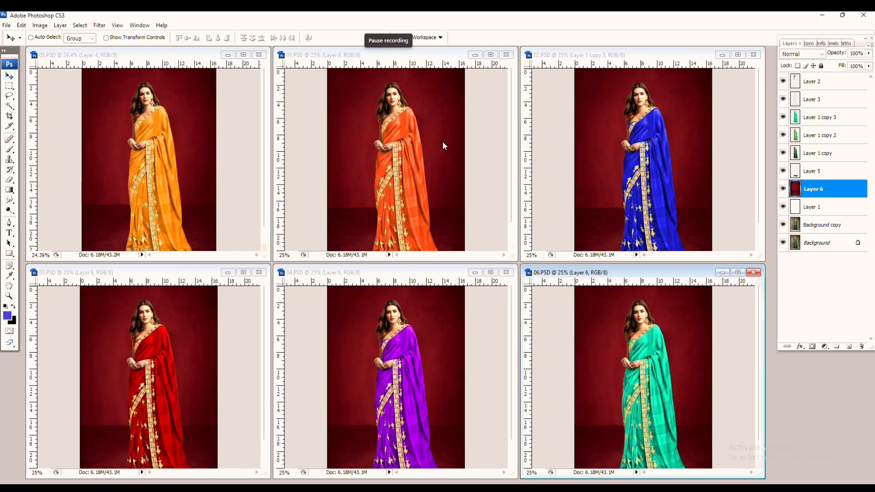
mouse_move(425, 167)
mouse_down()
mouse_move(428, 143)
mouse_move(431, 153)
mouse_up()
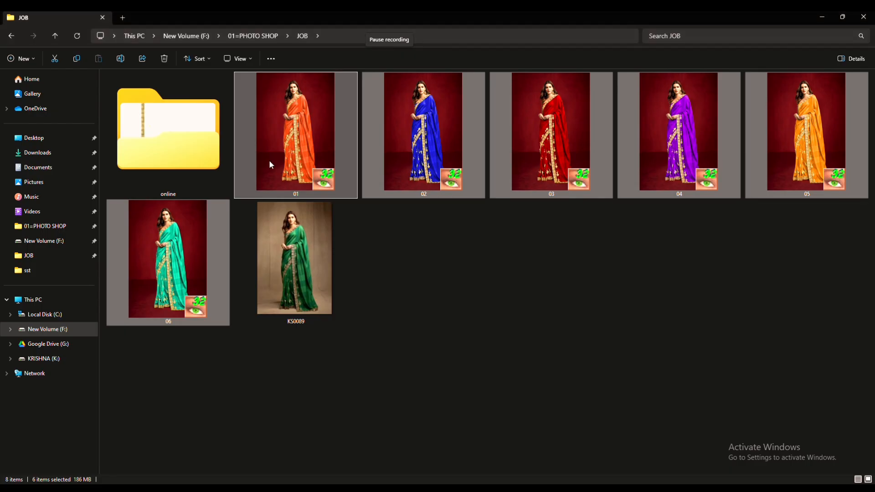
Open the original KS0089 photo from the JOB folder and place its window beside the orange 01.PSD version.
click(295, 260)
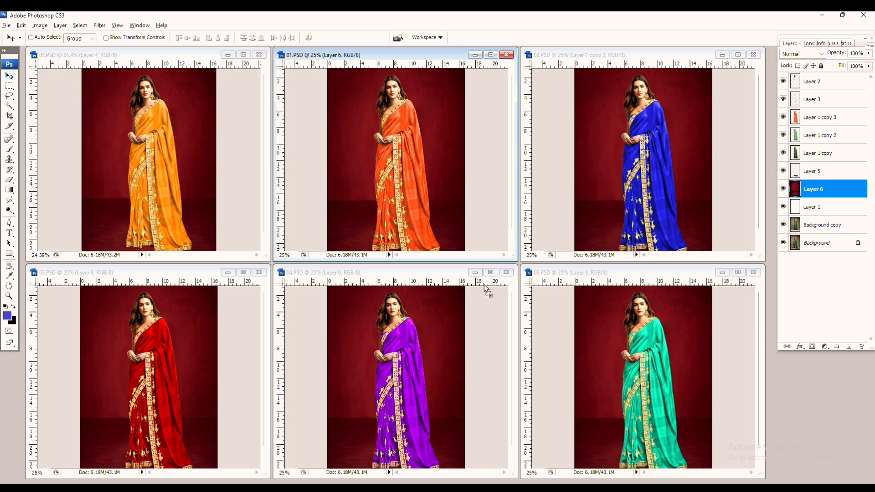
drag(484, 284, 493, 201)
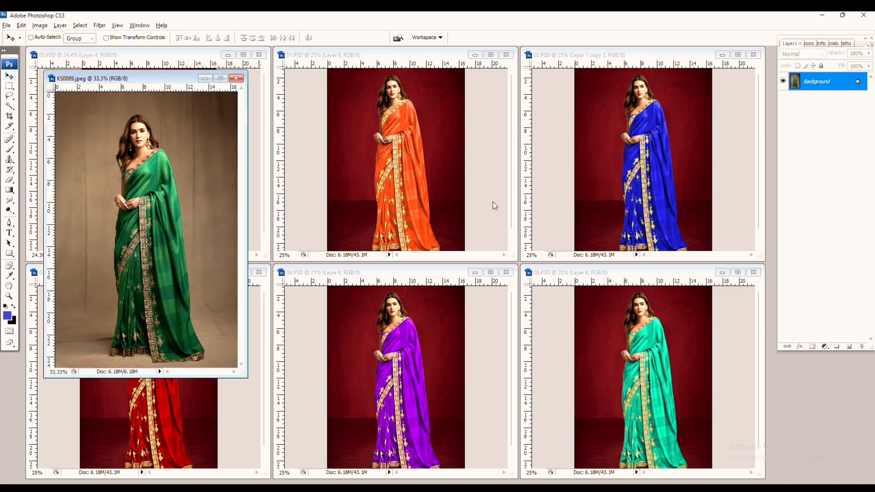
drag(164, 83, 489, 113)
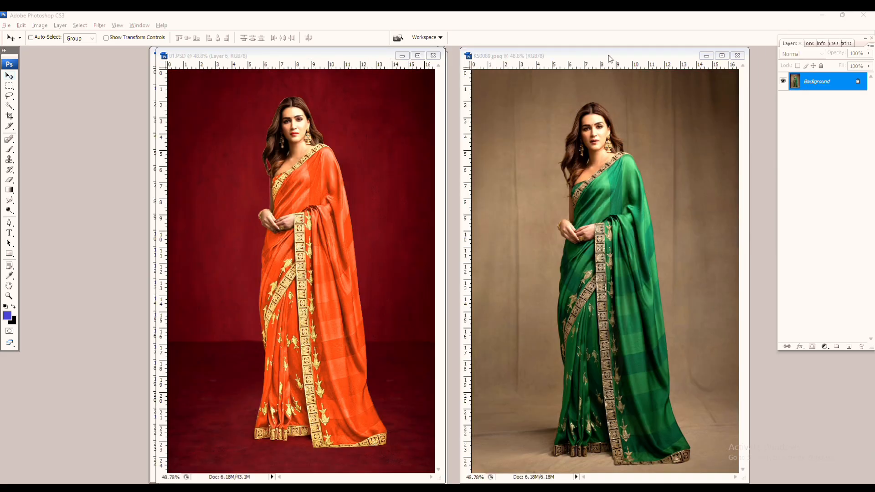
drag(610, 58, 612, 59)
Cycle through the recolored PSD versions to compare each saree color with the original green KS0089 photo.
click(297, 59)
key(ctrl+Tab)
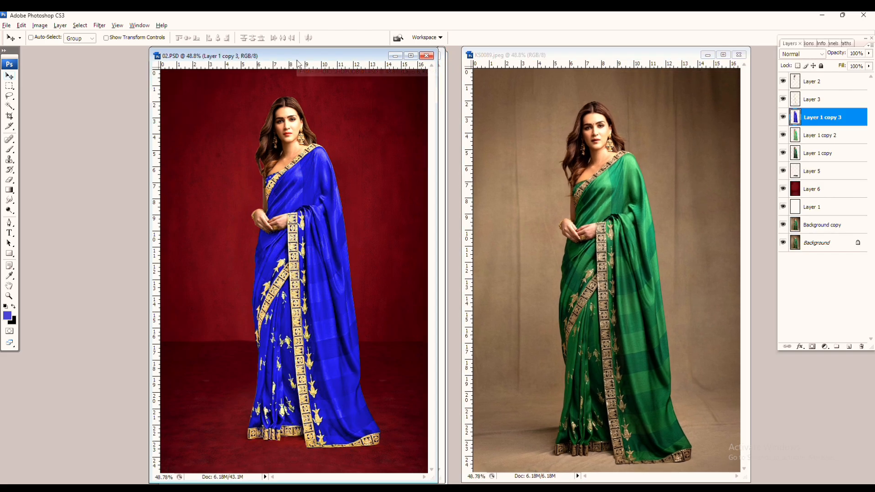
key(ctrl+Tab)
key(ctrl+Tab)
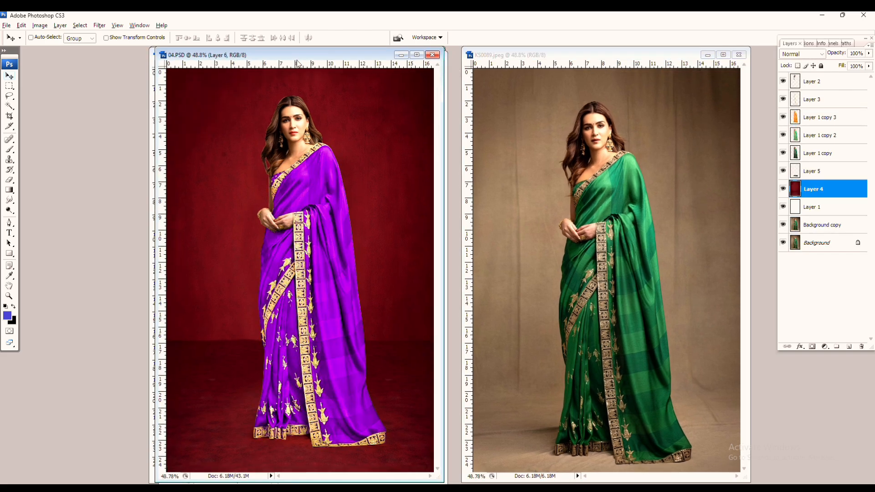
key(ctrl+Tab)
key(ctrl+Tab)
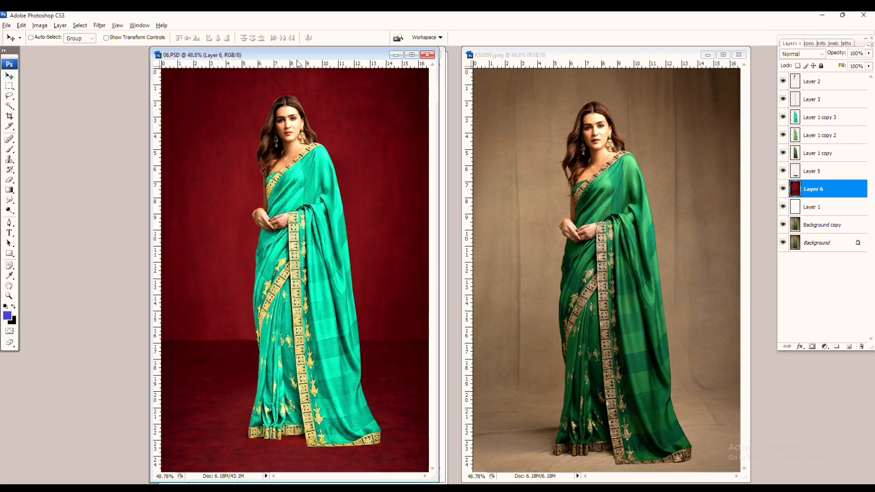
key(ctrl+Tab)
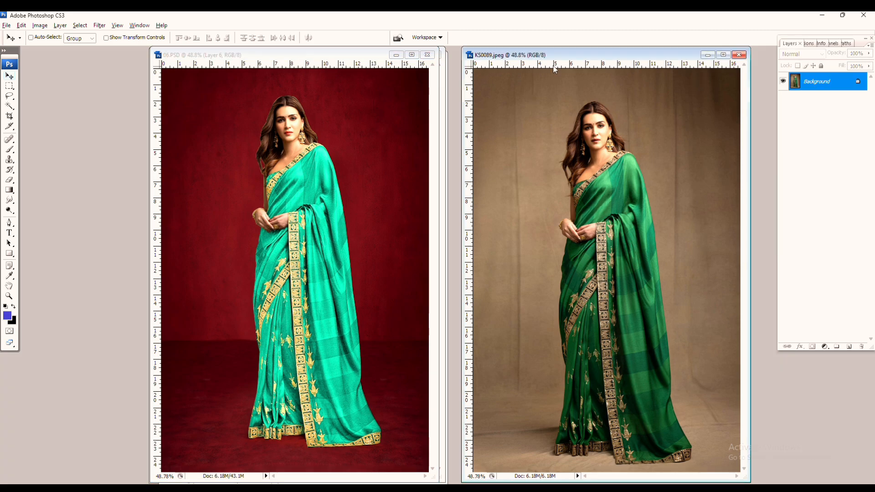